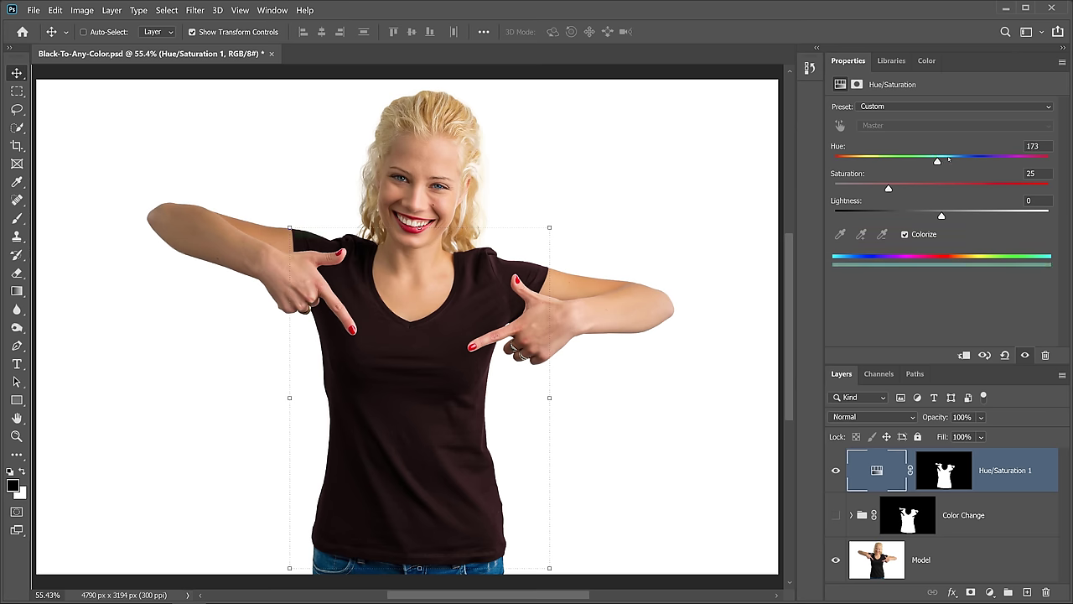
# - Raise the Hue/Saturation tint to Saturation 50 and Lightness +31
pyautogui.click(934, 184)
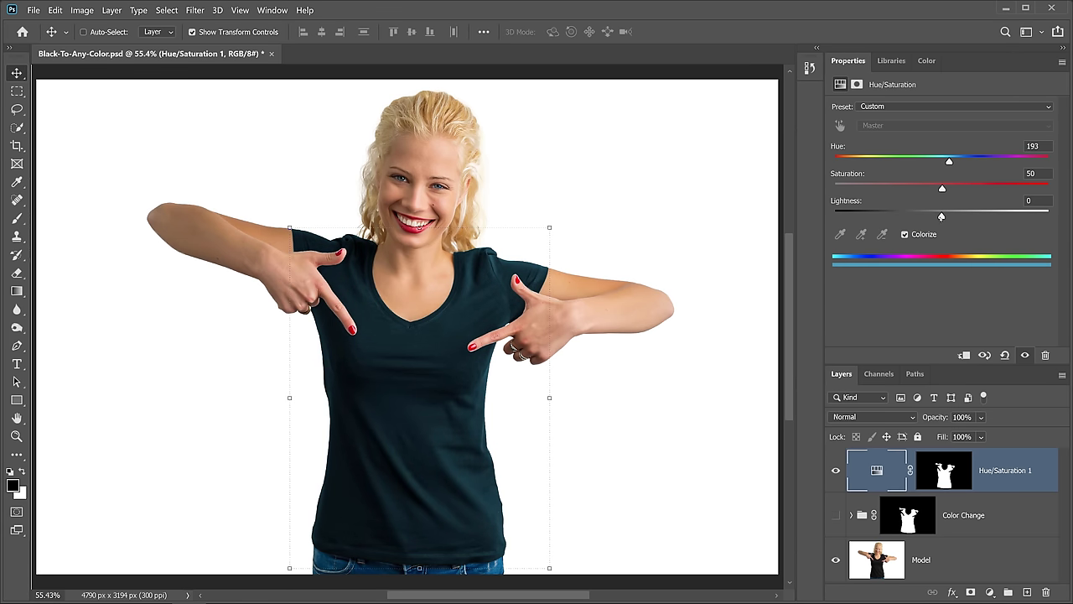
pyautogui.moveTo(941, 216)
pyautogui.mouseDown()
pyautogui.moveTo(991, 217)
pyautogui.moveTo(949, 216)
pyautogui.mouseUp()
pyautogui.click(975, 216)
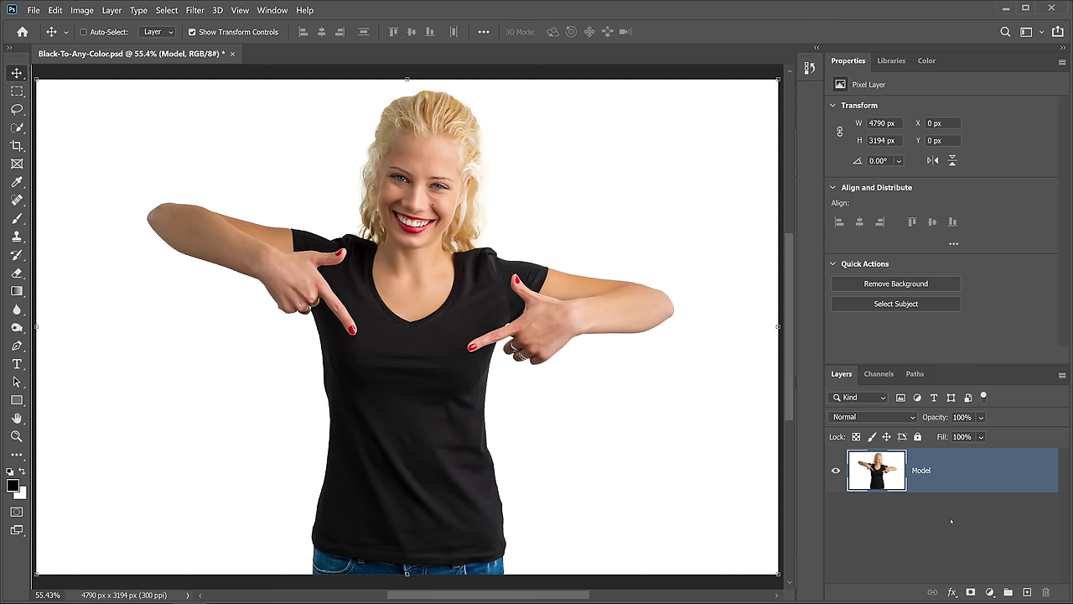
# - Load the saved Shirt Selection channel as the active selection via Select > Load Selection
pyautogui.click(166, 10)
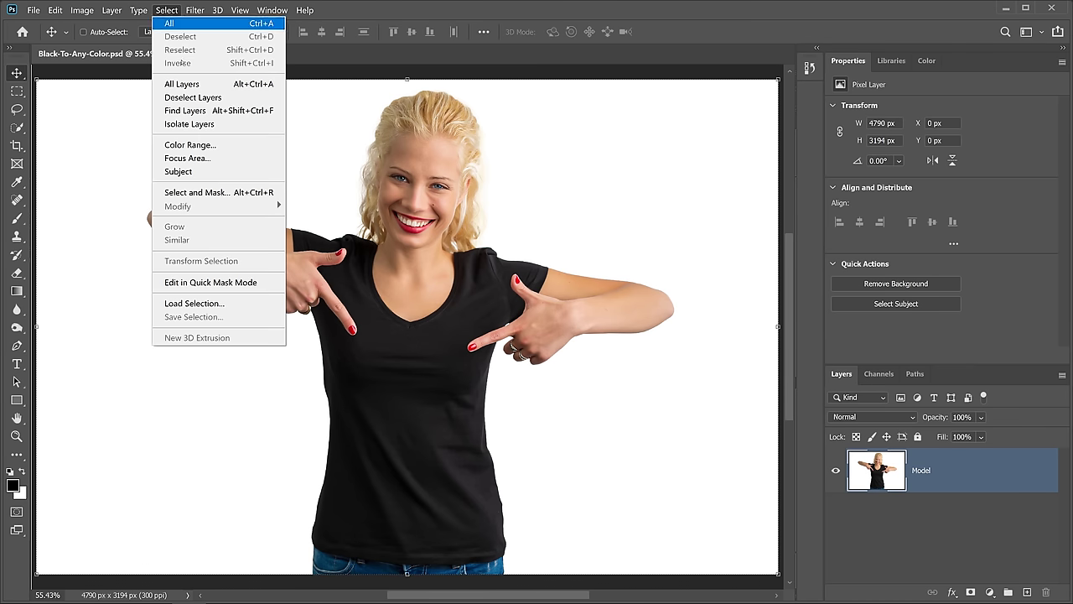
pyautogui.click(195, 304)
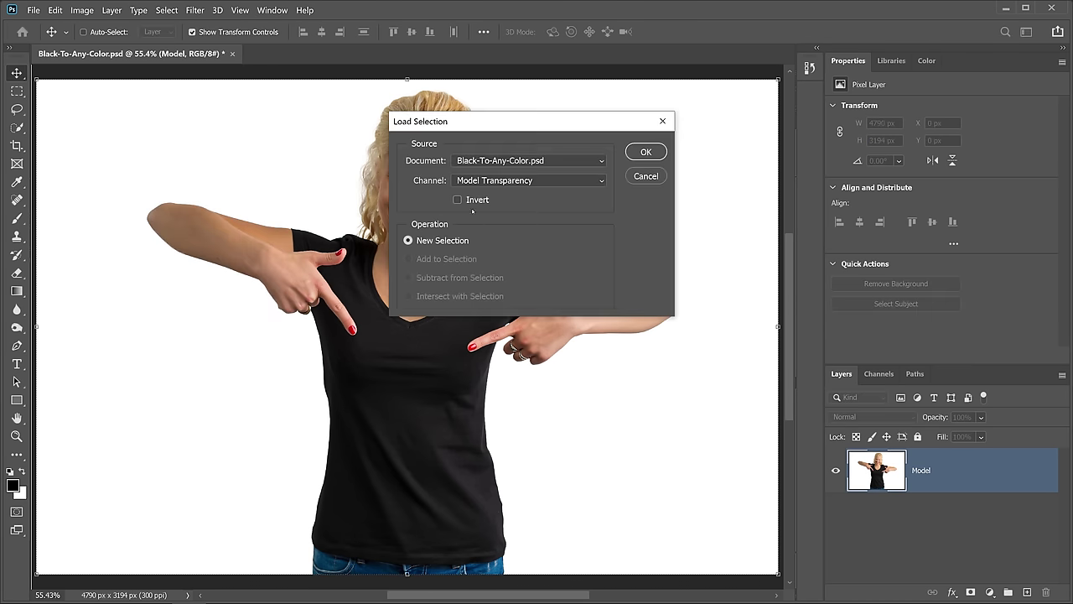
pyautogui.click(457, 183)
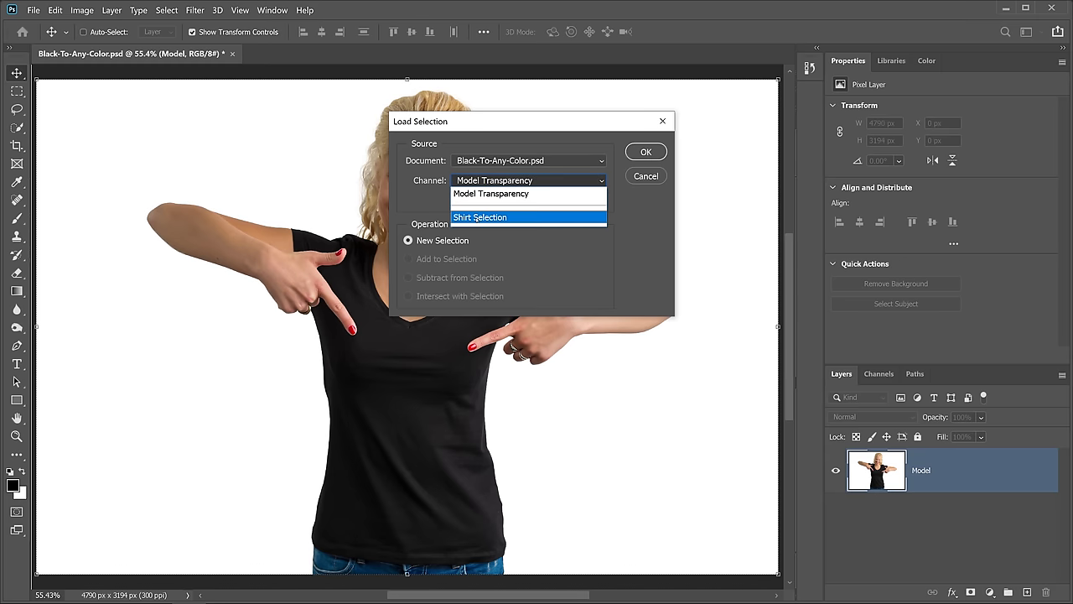
pyautogui.click(479, 217)
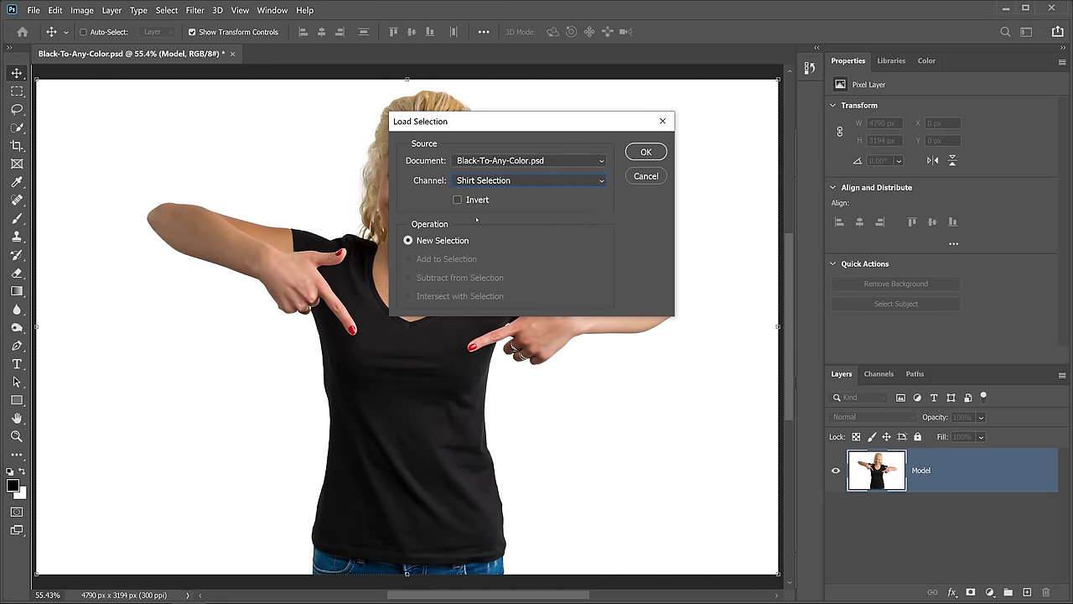
pyautogui.click(646, 152)
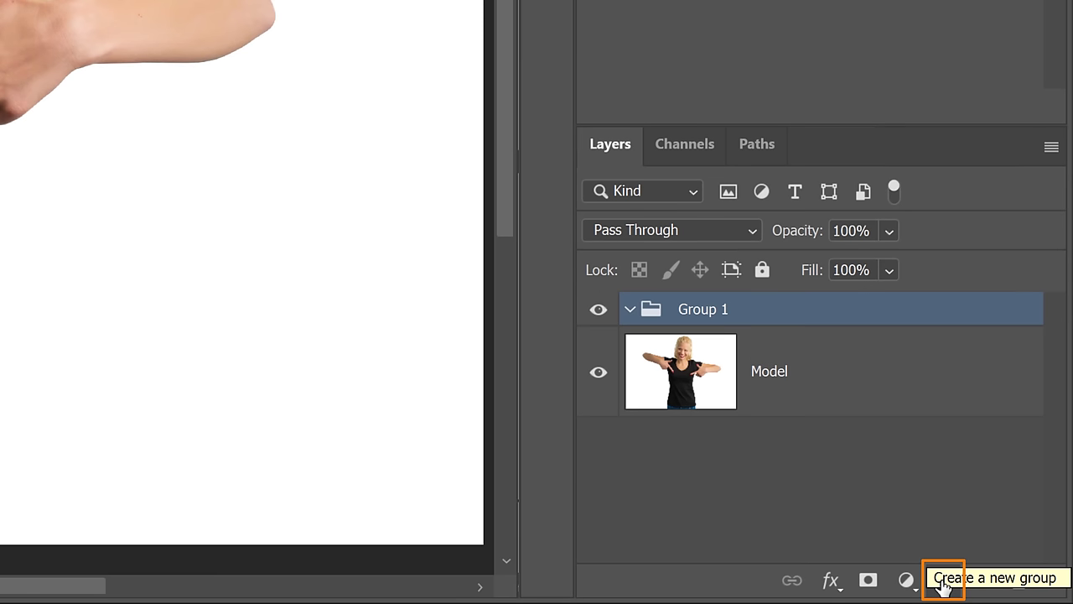
# - Rename Group 1 to 'Color Change'
pyautogui.doubleClick(714, 310)
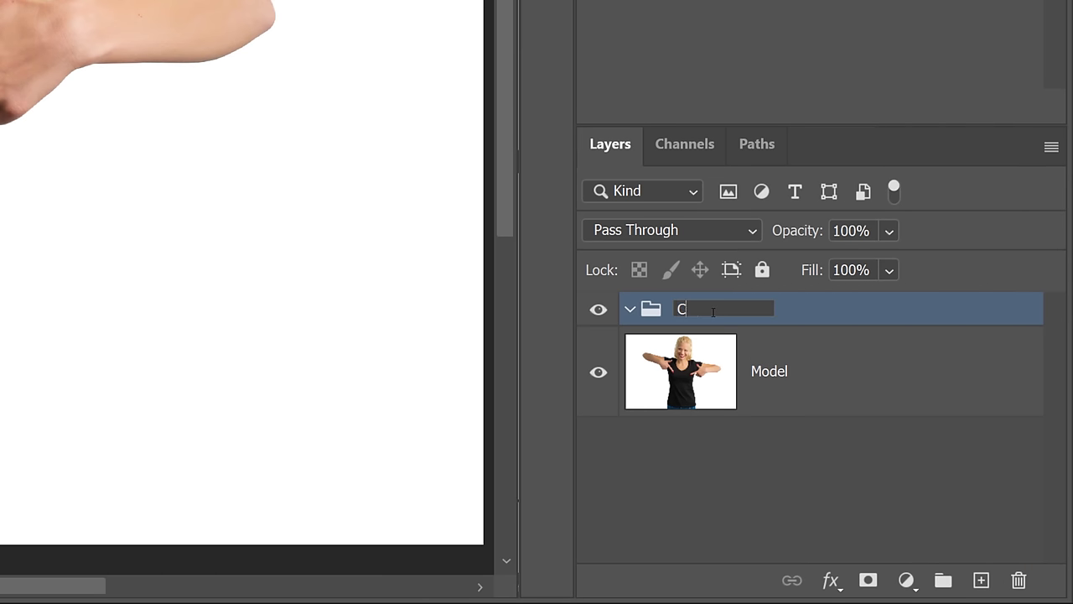
pyautogui.write('Color Change')
pyautogui.press('Return')
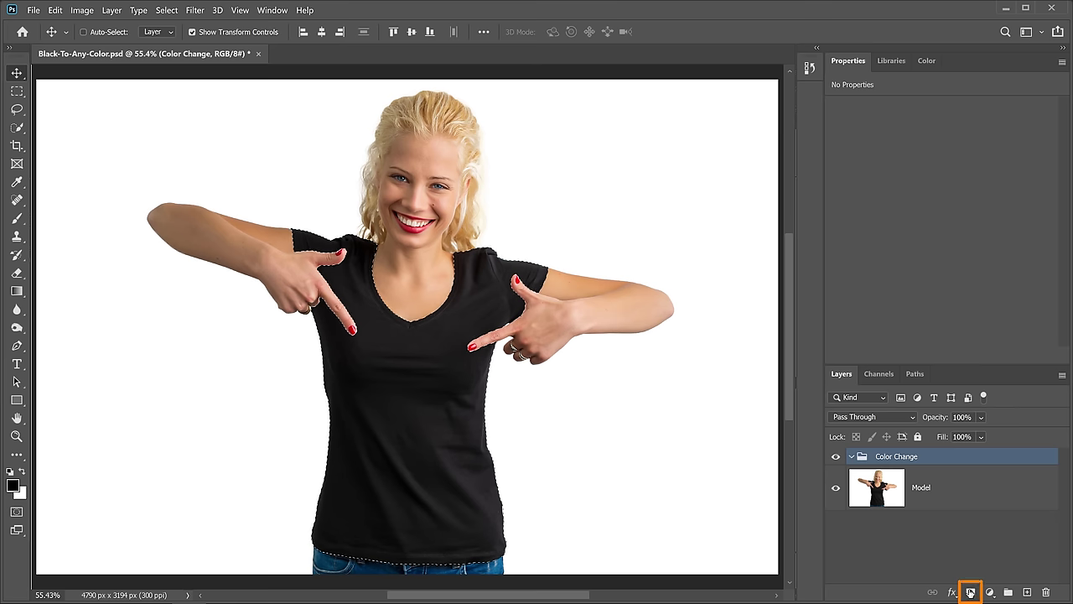
# - Add a shirt-shaped mask to the Color Change group and preview it on the canvas
pyautogui.click(970, 592)
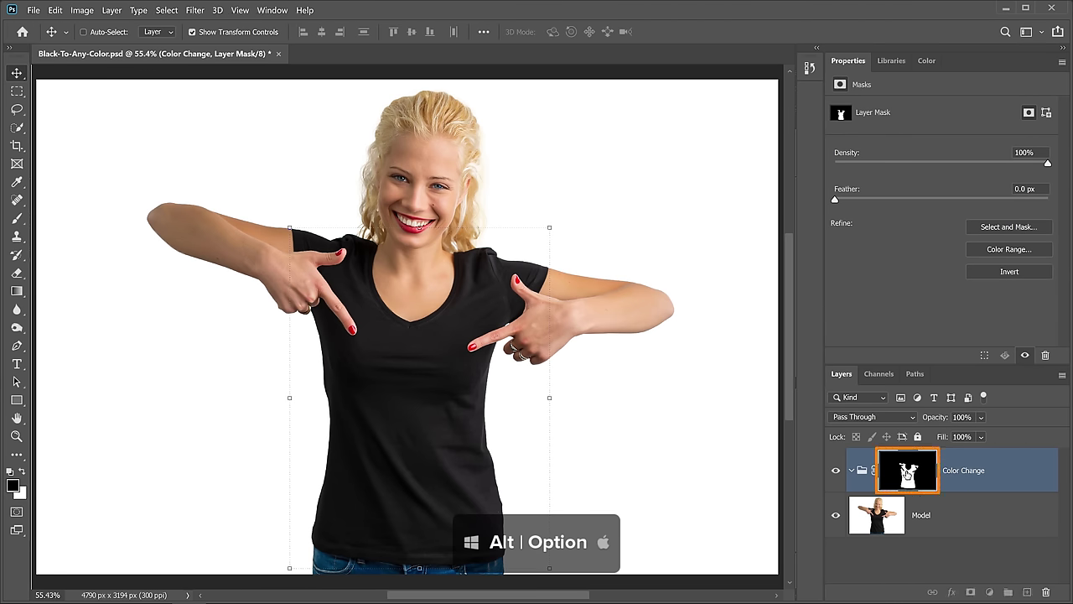
pyautogui.keyDown('alt'); pyautogui.click(906, 474); pyautogui.keyUp('alt')
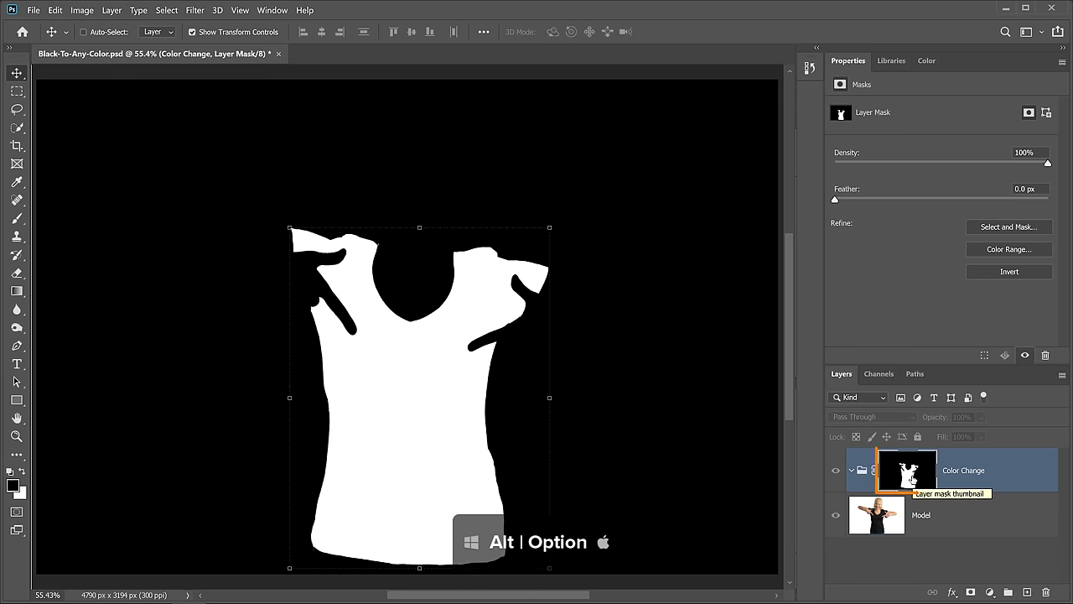
pyautogui.keyDown('alt'); pyautogui.click(912, 480); pyautogui.keyUp('alt')
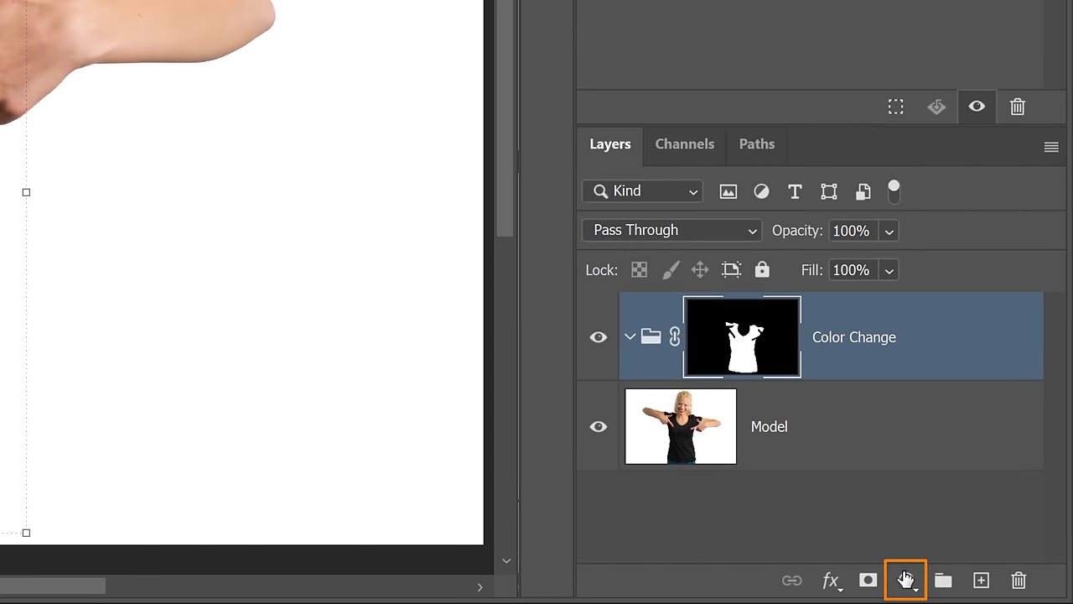
# - Add a Levels adjustment inside the Color Change group and delete its layer mask
pyautogui.click(906, 578)
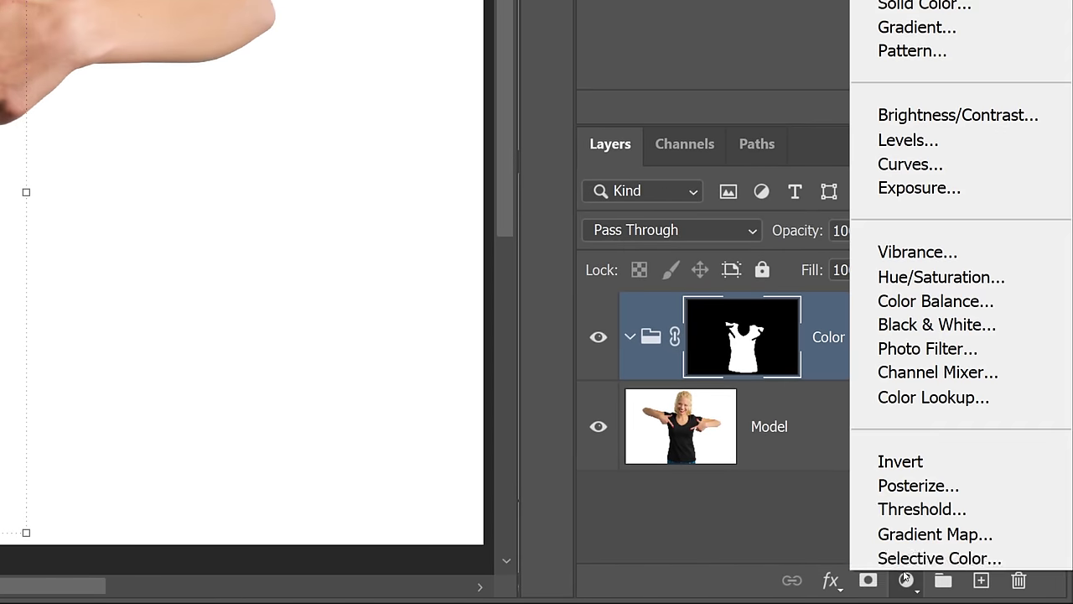
pyautogui.click(939, 142)
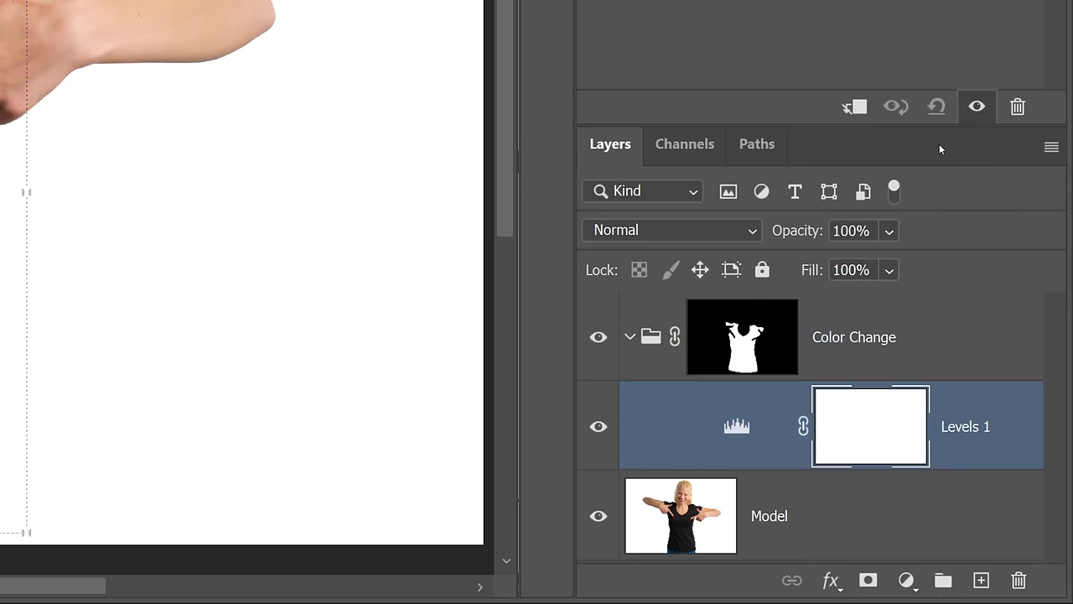
pyautogui.rightClick(878, 434)
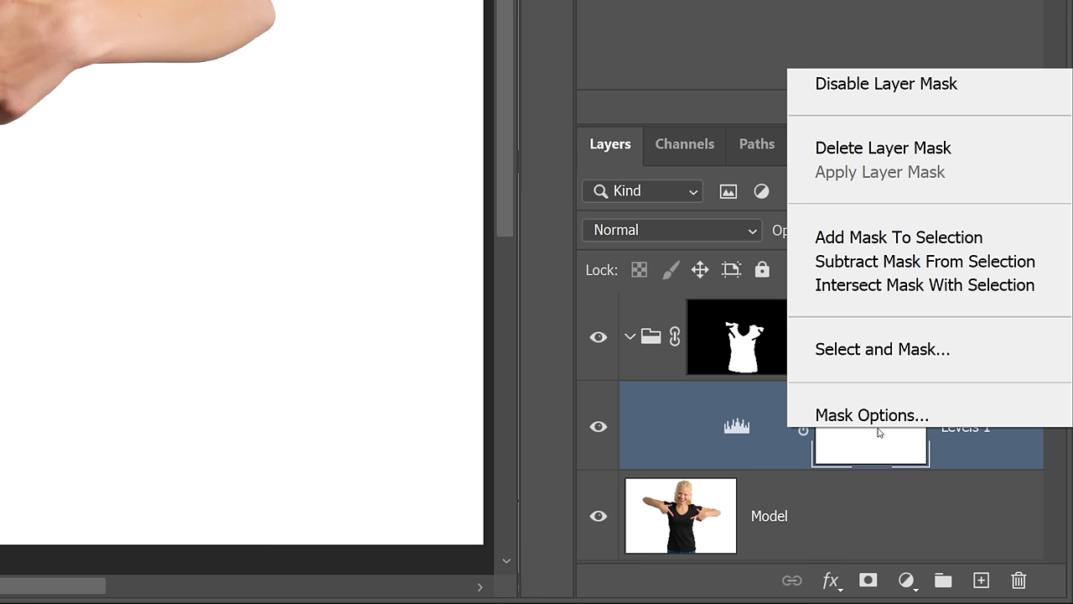
pyautogui.click(906, 151)
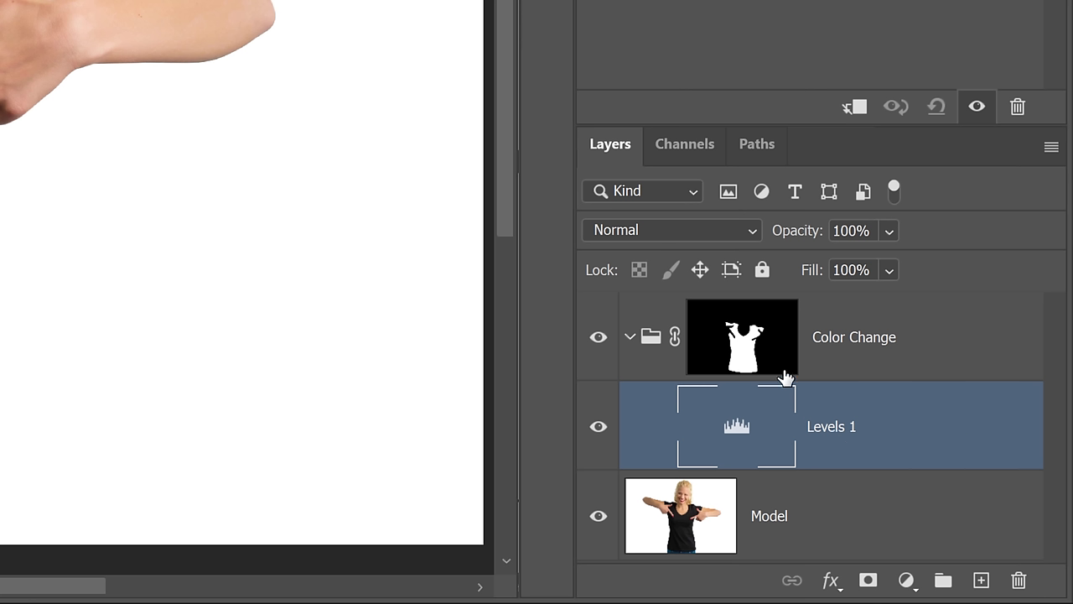
# - Rename the Levels 1 layer to 'Brightness'
pyautogui.moveTo(743, 321); pyautogui.dragTo(742, 348)
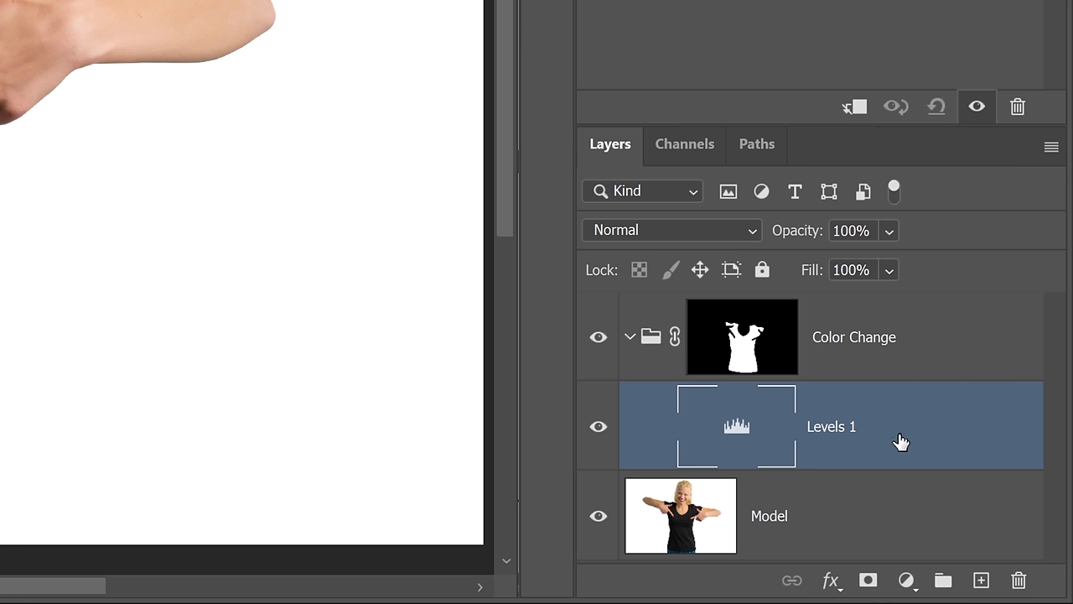
pyautogui.doubleClick(840, 428)
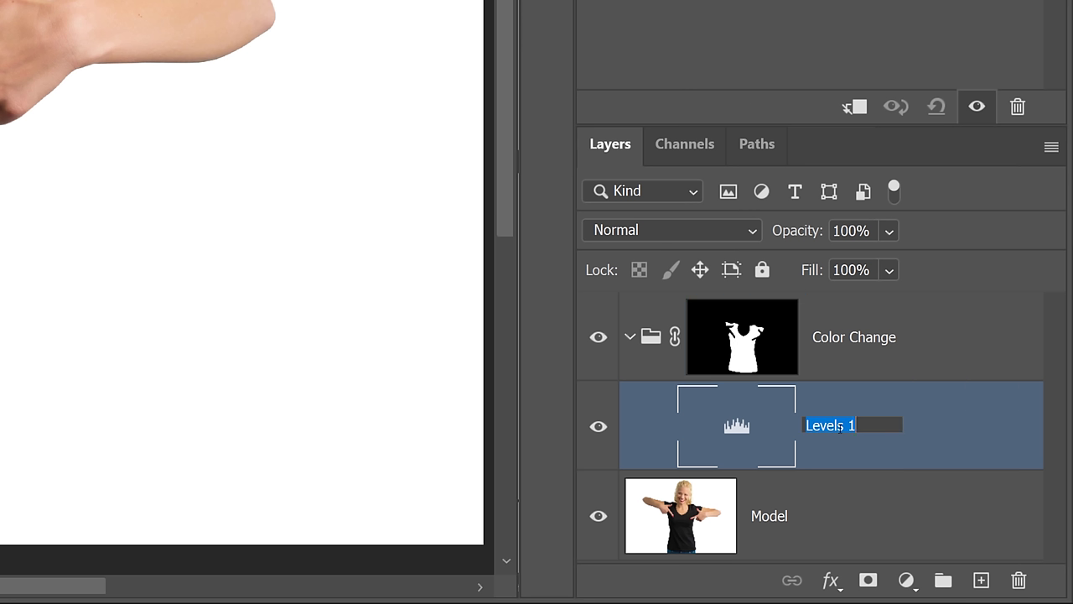
pyautogui.write('Br')
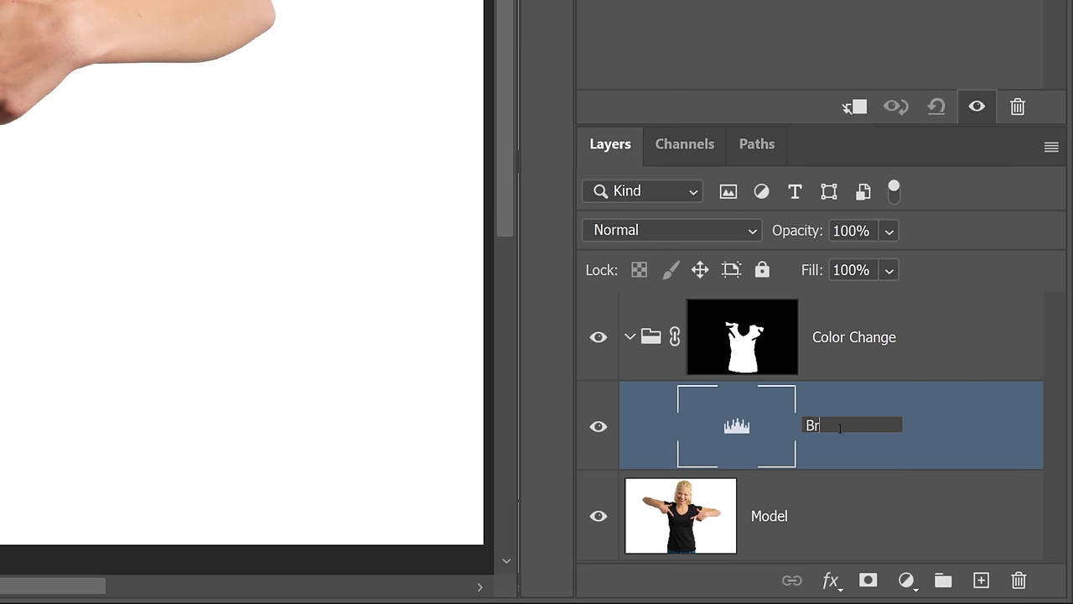
pyautogui.write('ightness')
pyautogui.press('Return')
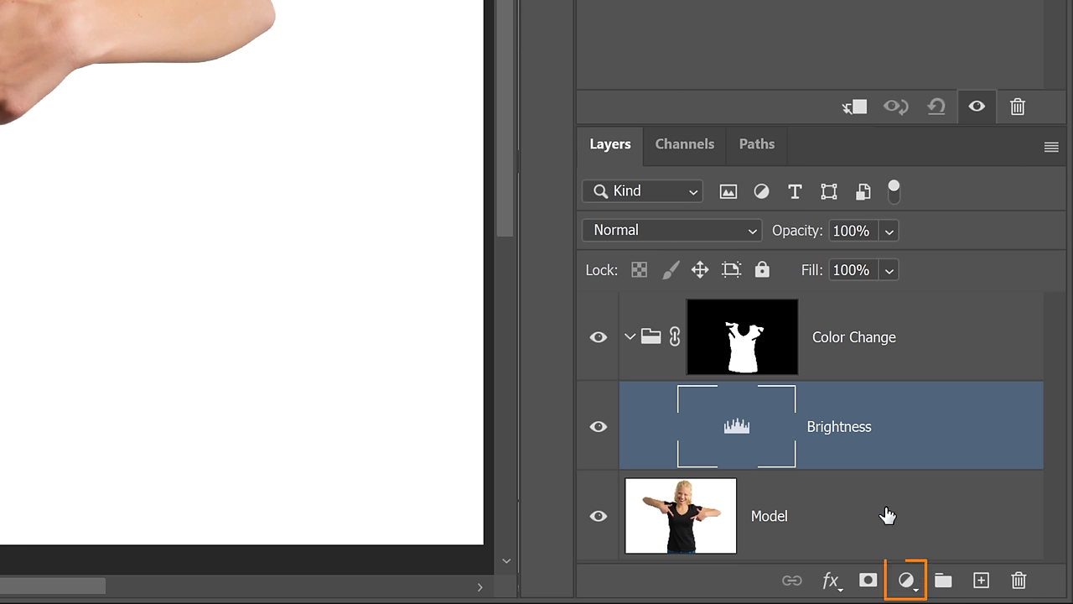
# - Add a saturated blue Solid Color fill layer inside the group
pyautogui.click(909, 584)
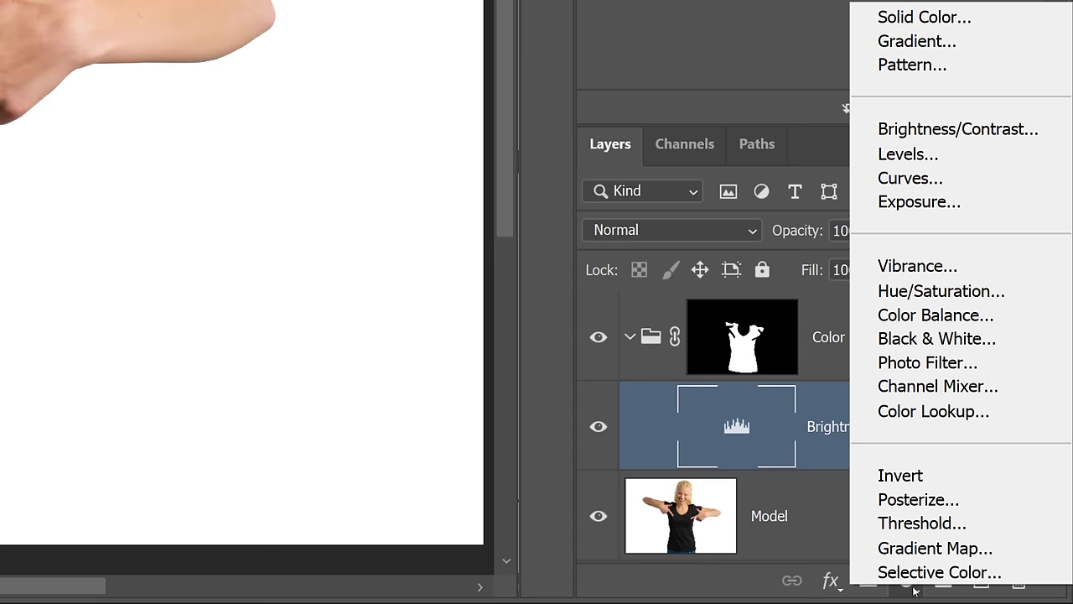
pyautogui.click(1010, 20)
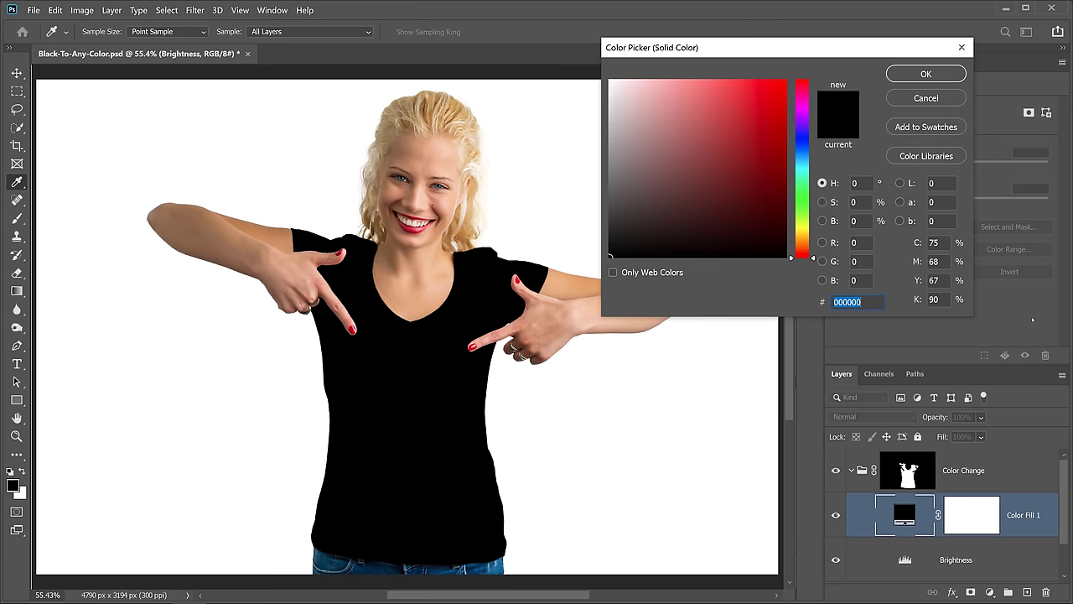
pyautogui.click(798, 142)
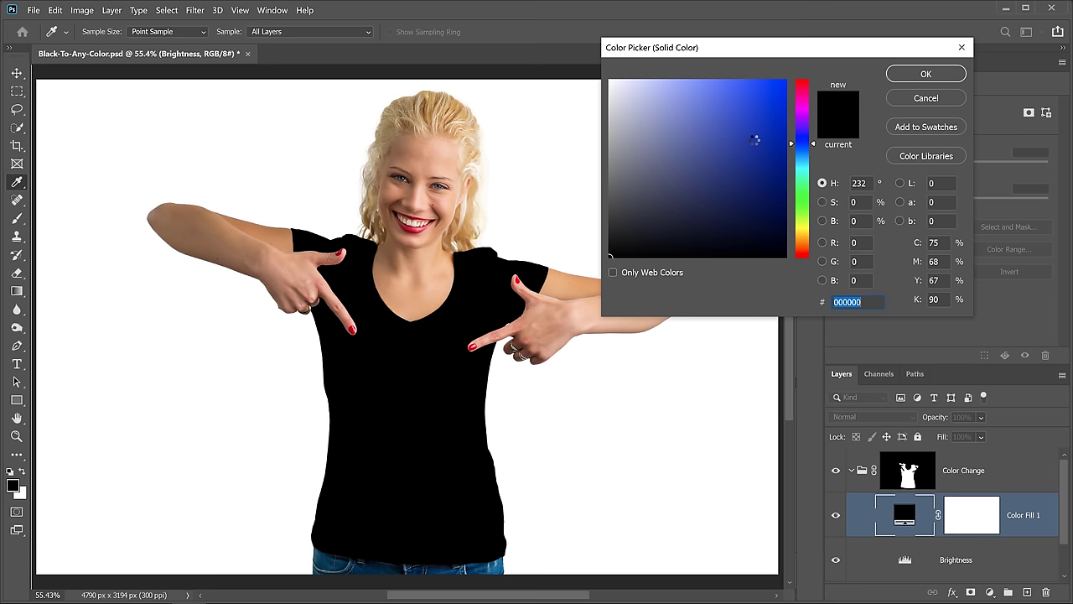
pyautogui.moveTo(757, 137); pyautogui.dragTo(786, 101)
pyautogui.click(926, 75)
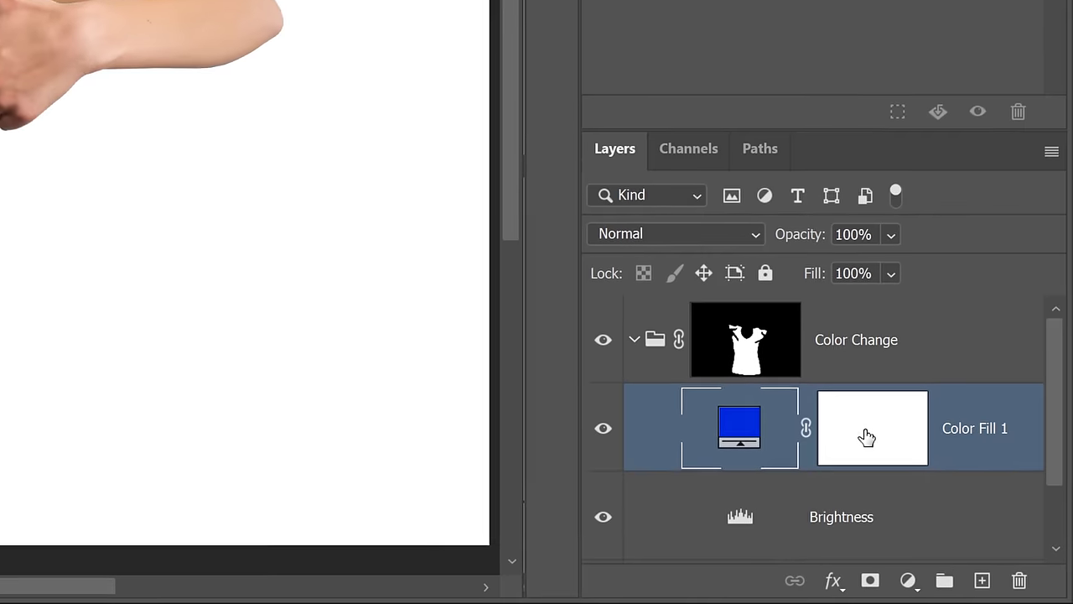
# - Delete the fill layer's own mask and rename it 'Color (Hue & Sat)'
pyautogui.click(969, 518)
pyautogui.rightClick(865, 435)
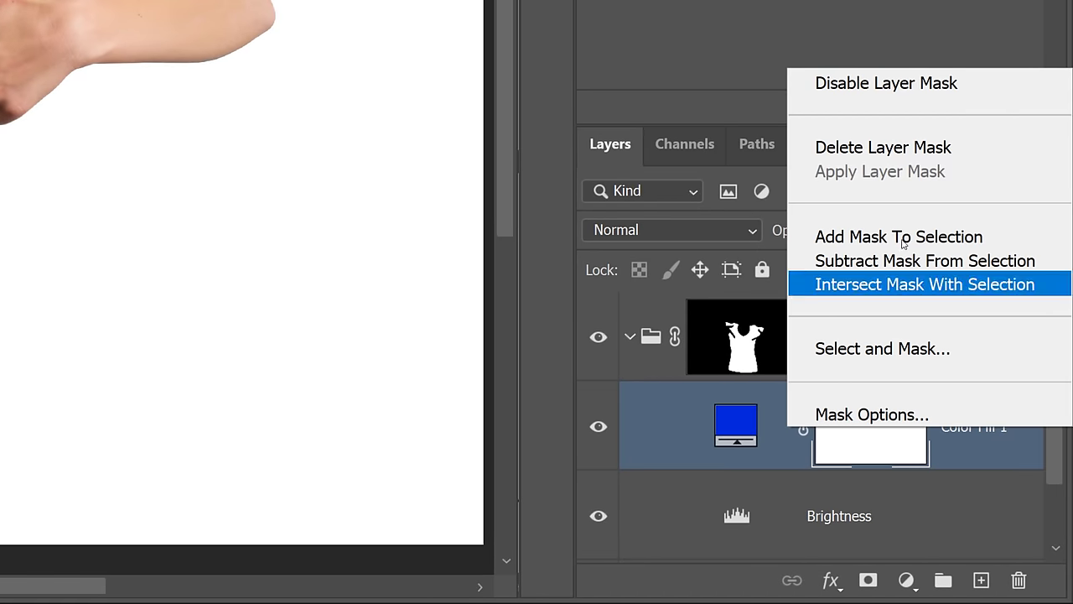
pyautogui.click(876, 147)
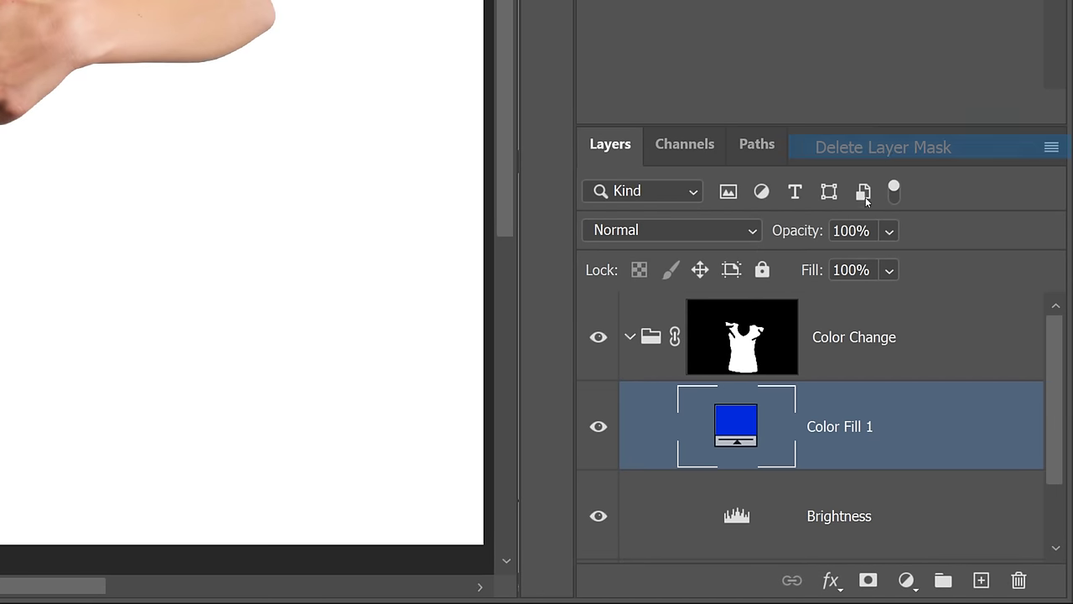
pyautogui.doubleClick(834, 428)
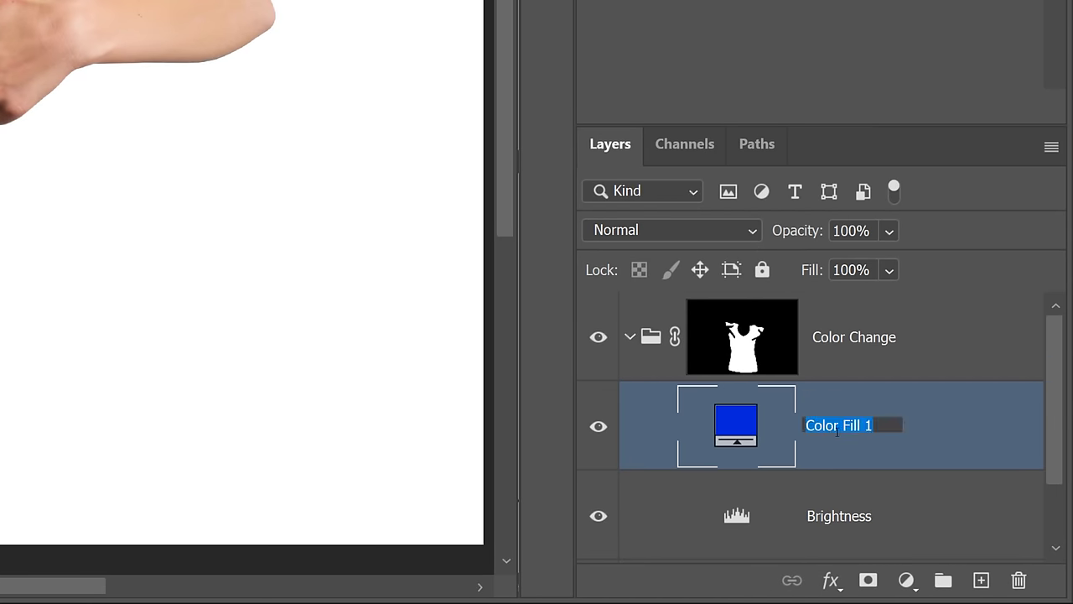
pyautogui.write('Color')
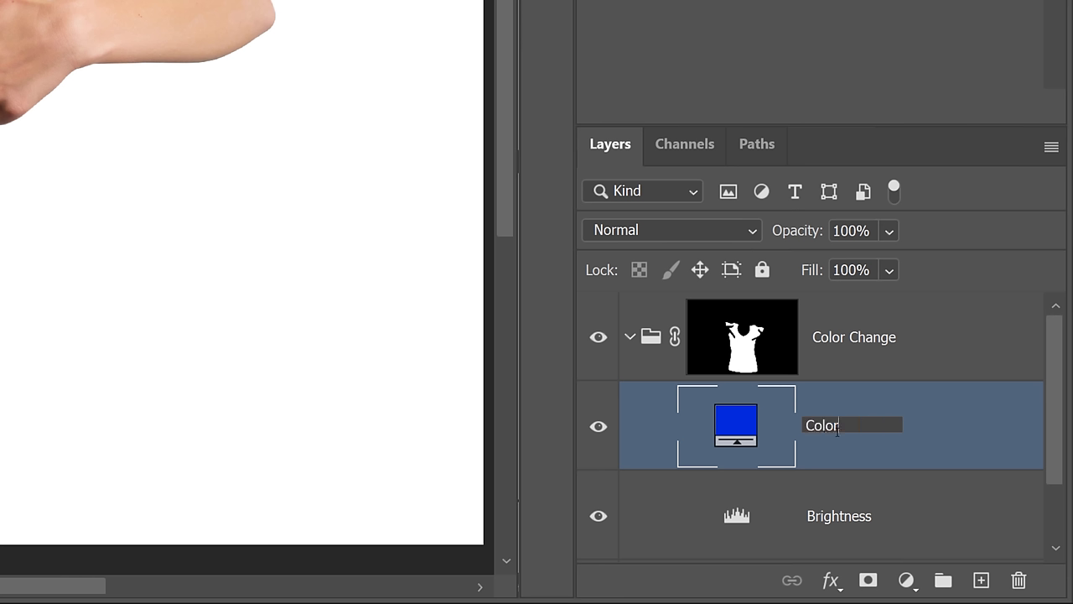
pyautogui.write(' (Hue & Sat')
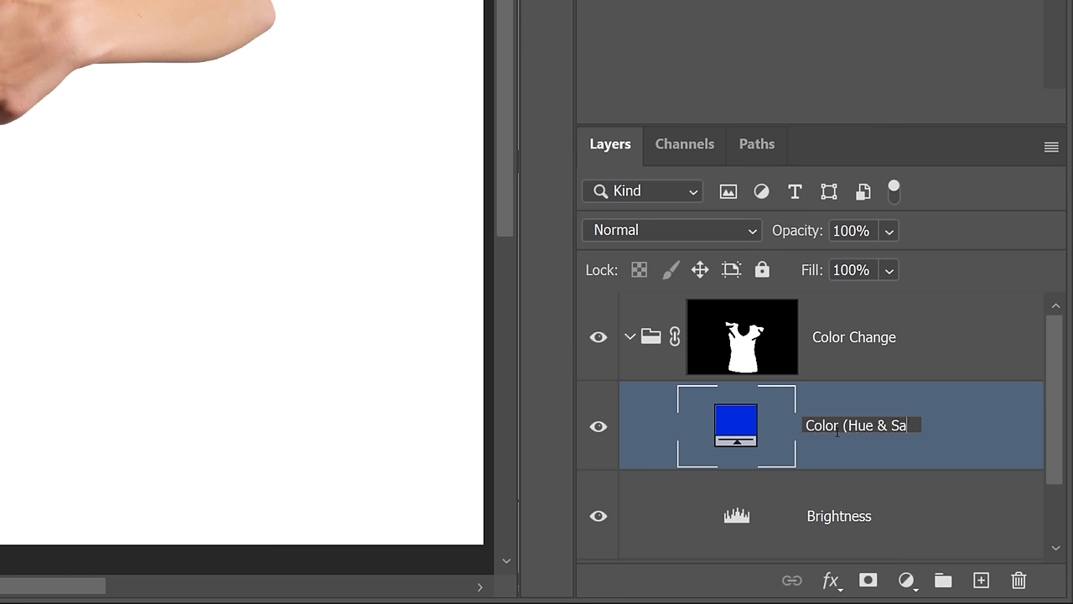
pyautogui.write(')')
pyautogui.press('Return')
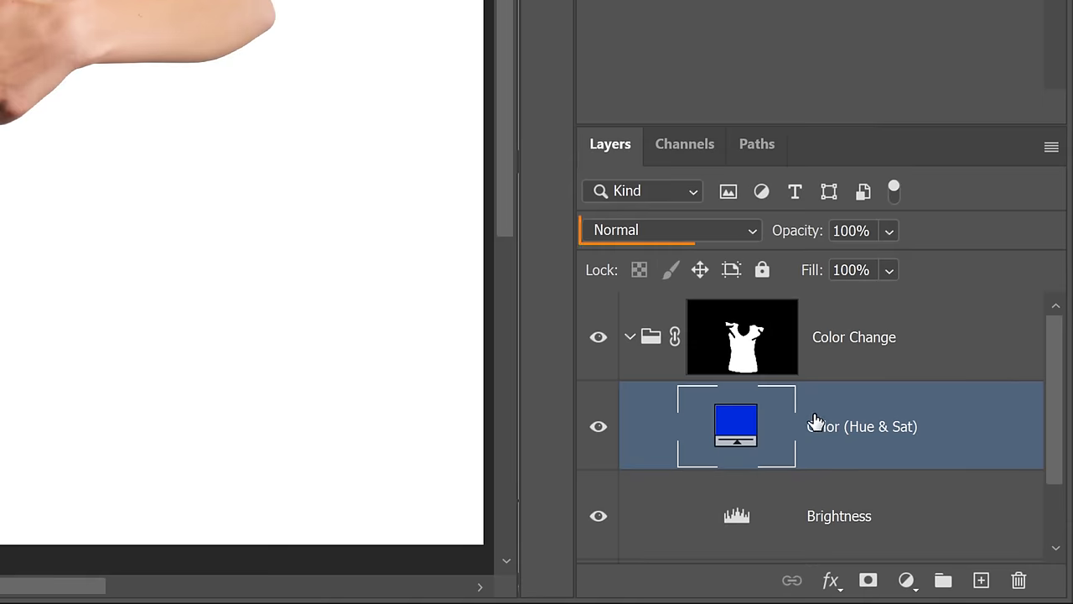
# - Set the Color (Hue & Sat) fill to Color blend mode and open the foreground colour picker
pyautogui.click(686, 227)
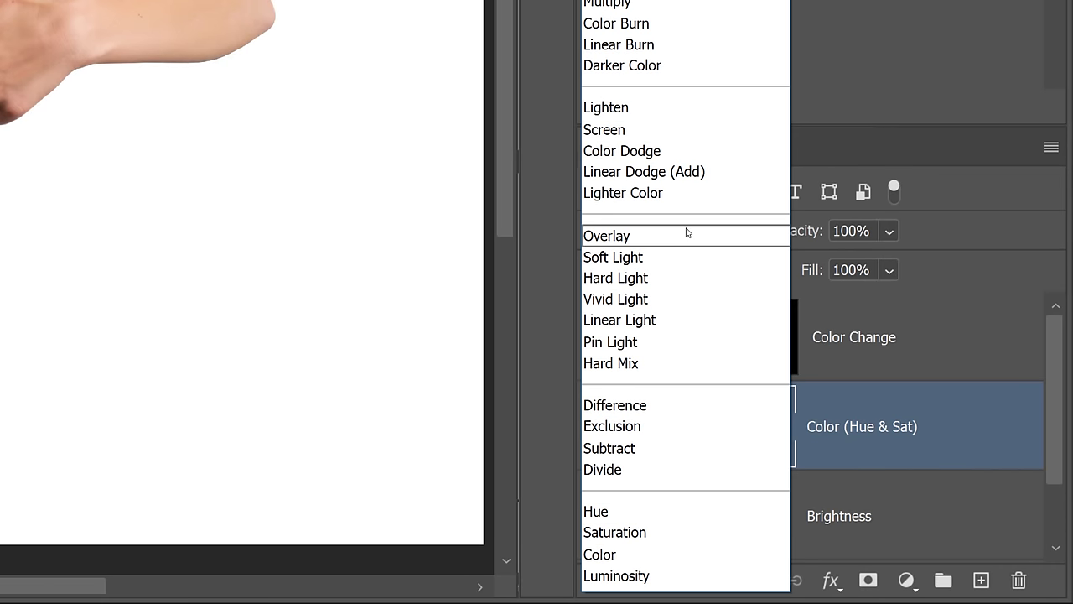
pyautogui.click(635, 552)
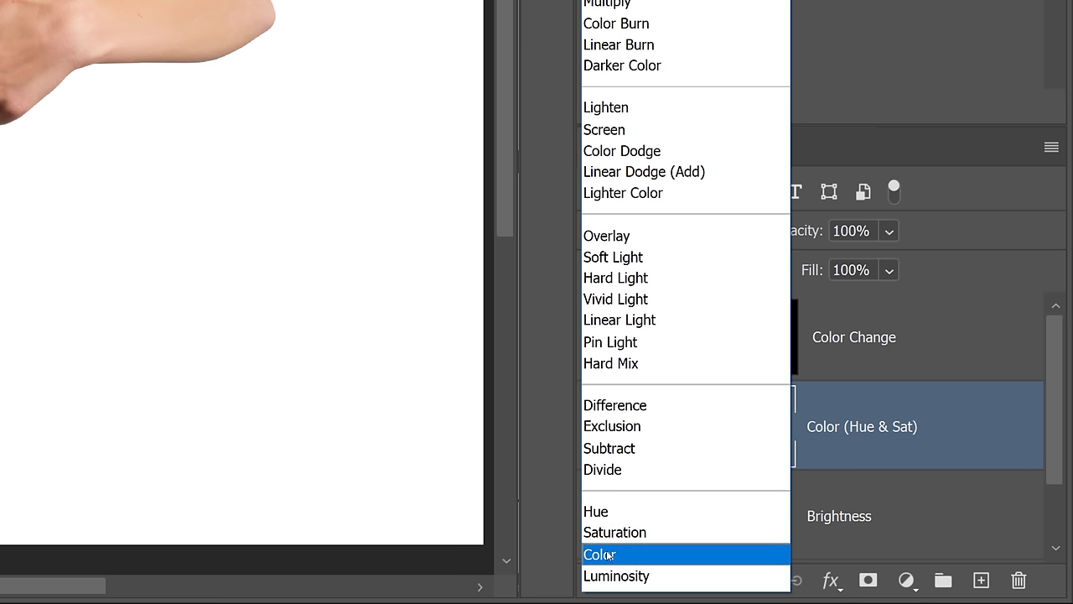
pyautogui.click(608, 554)
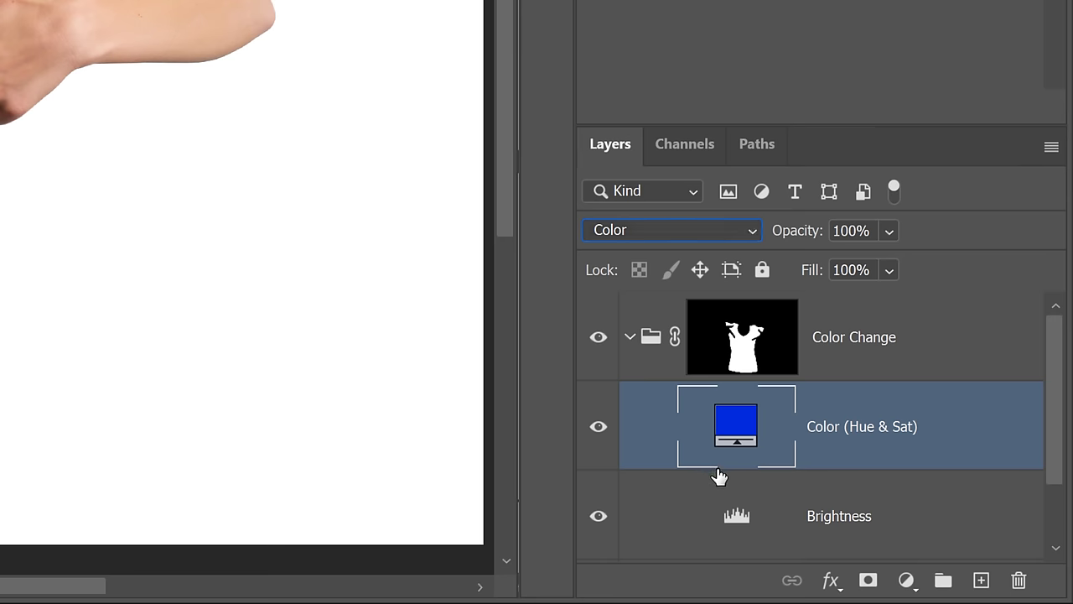
pyautogui.scroll(-1, 718, 474)
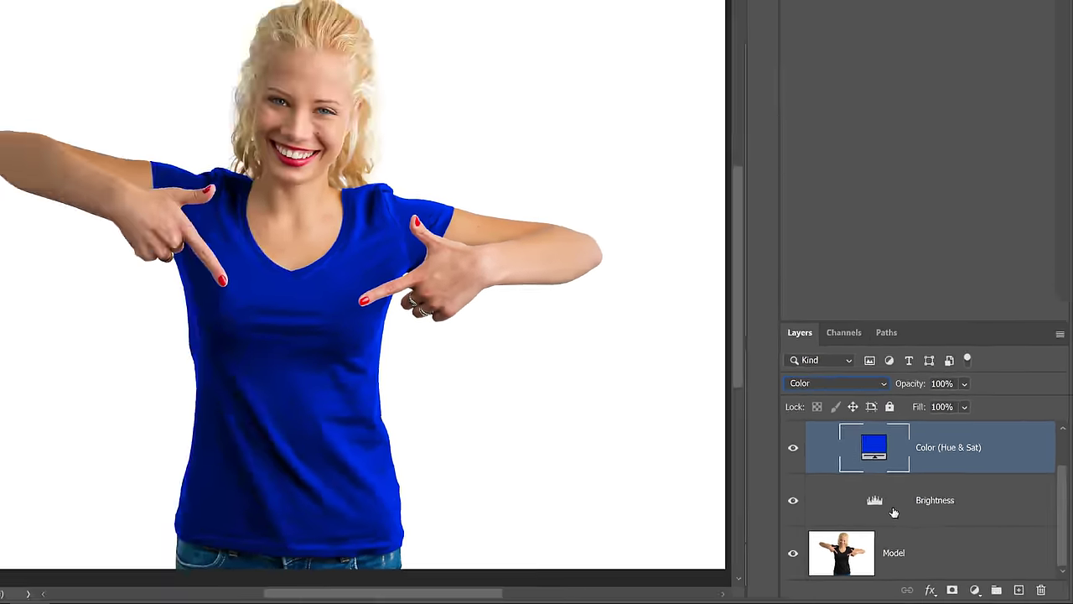
pyautogui.scroll(1, 786, 457)
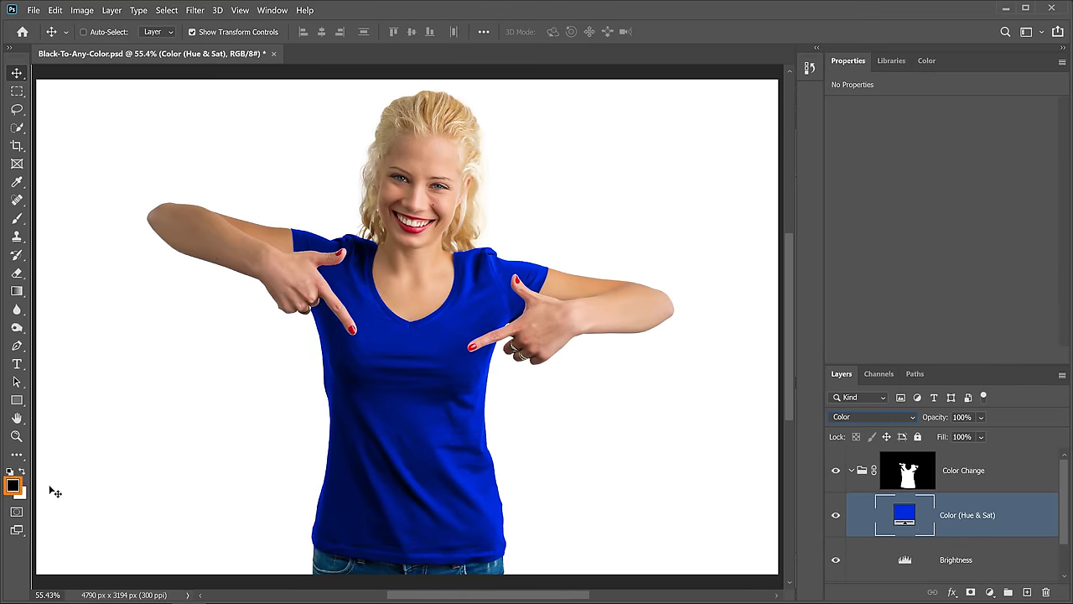
pyautogui.click(13, 485)
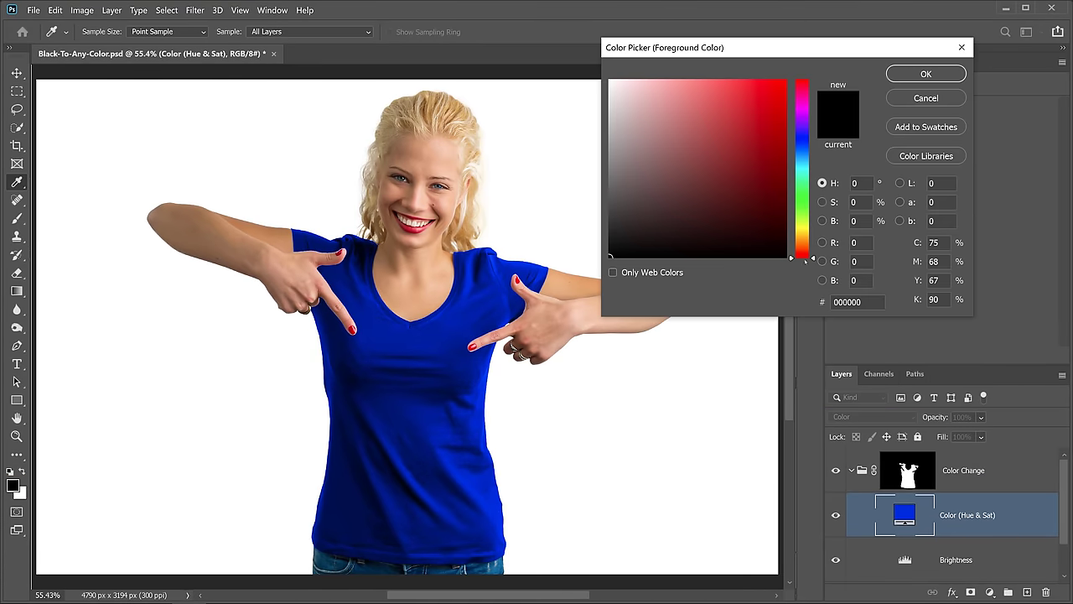
# - Try reds, greens and blues in the foreground Color Picker, then cancel without applying
pyautogui.click(766, 145)
pyautogui.moveTo(802, 251); pyautogui.dragTo(803, 193)
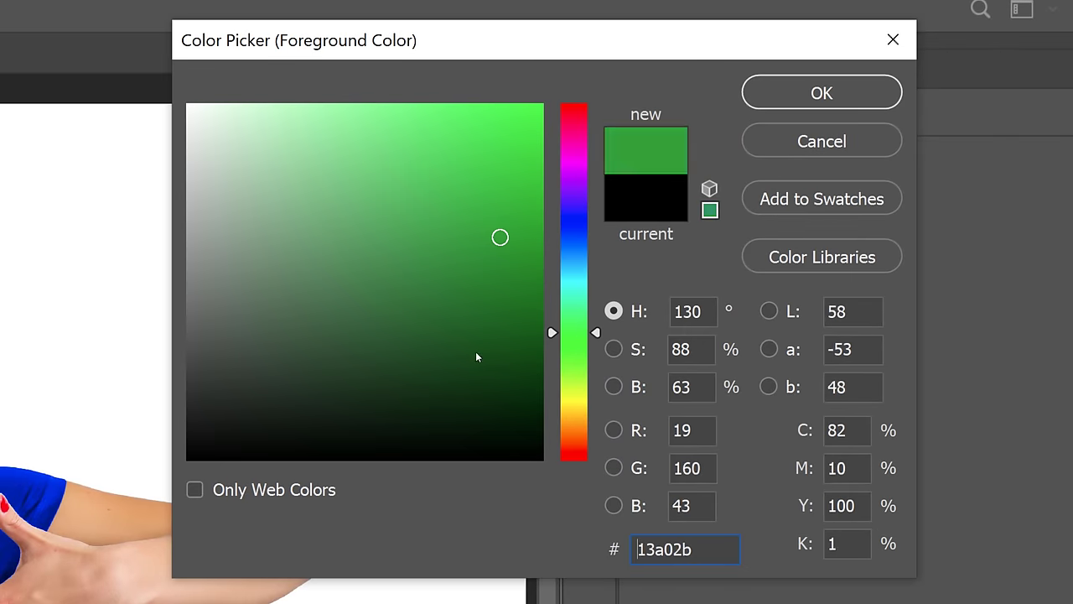
pyautogui.click(409, 197)
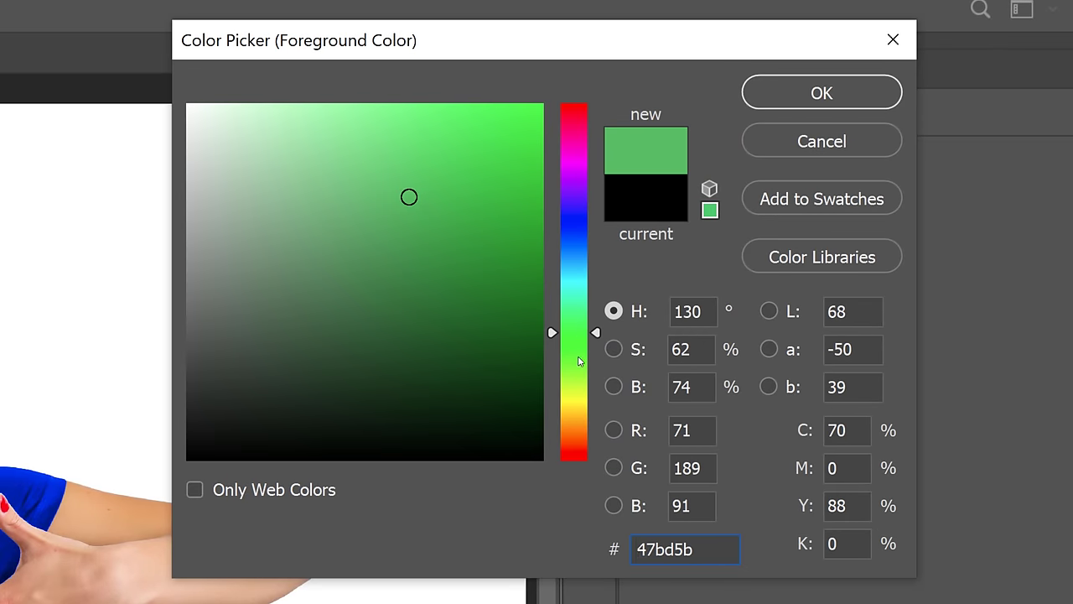
pyautogui.moveTo(579, 361); pyautogui.dragTo(575, 232)
pyautogui.click(679, 349)
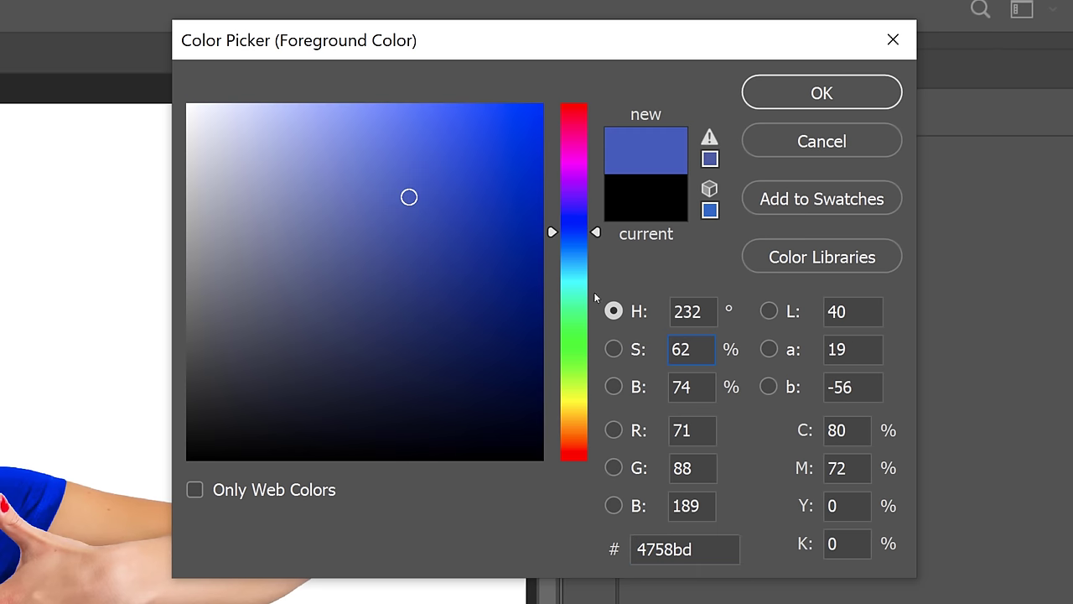
pyautogui.moveTo(431, 194)
pyautogui.mouseDown()
pyautogui.moveTo(433, 175)
pyautogui.moveTo(556, 96)
pyautogui.moveTo(535, 117)
pyautogui.moveTo(533, 106)
pyautogui.moveTo(536, 467)
pyautogui.mouseUp()
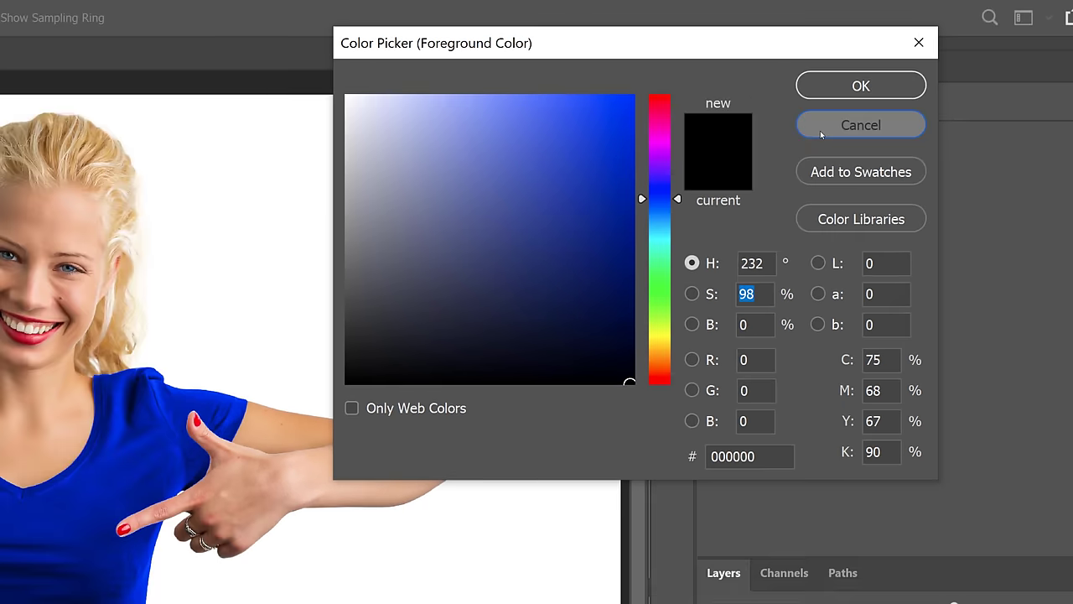
pyautogui.click(761, 149)
pyautogui.scroll(-1, 903, 512)
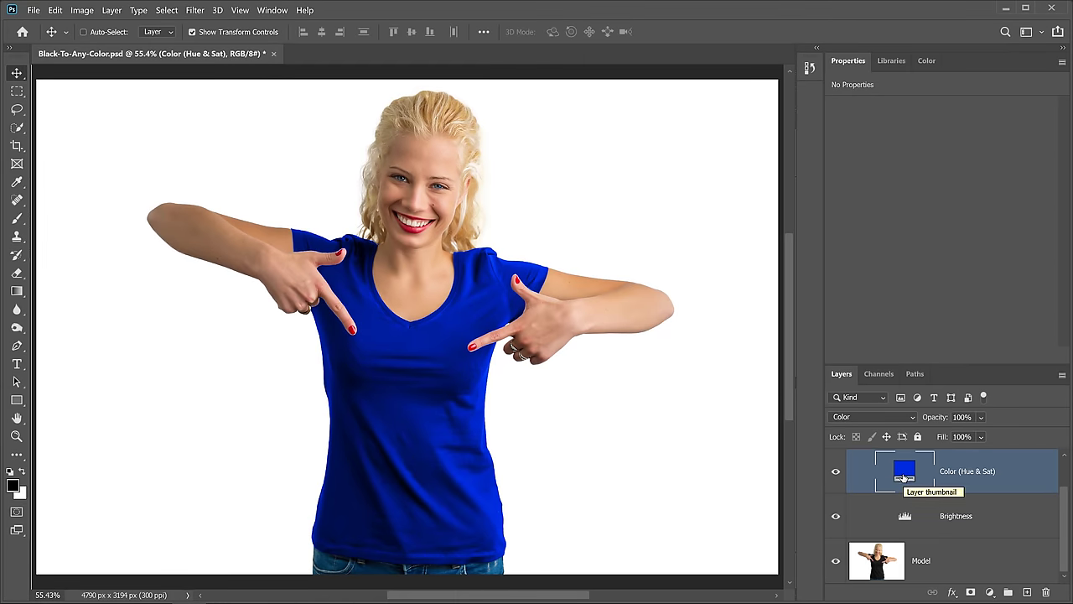
# - Change the Color (Hue & Sat) fill colour to pale yellow-green d7f866
pyautogui.click(904, 517)
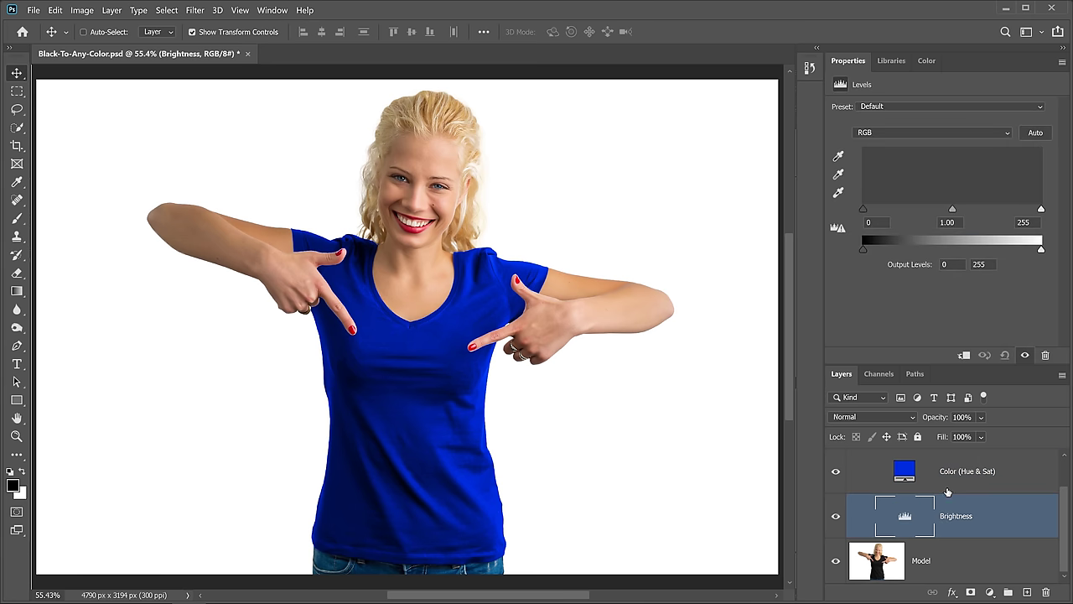
pyautogui.click(967, 476)
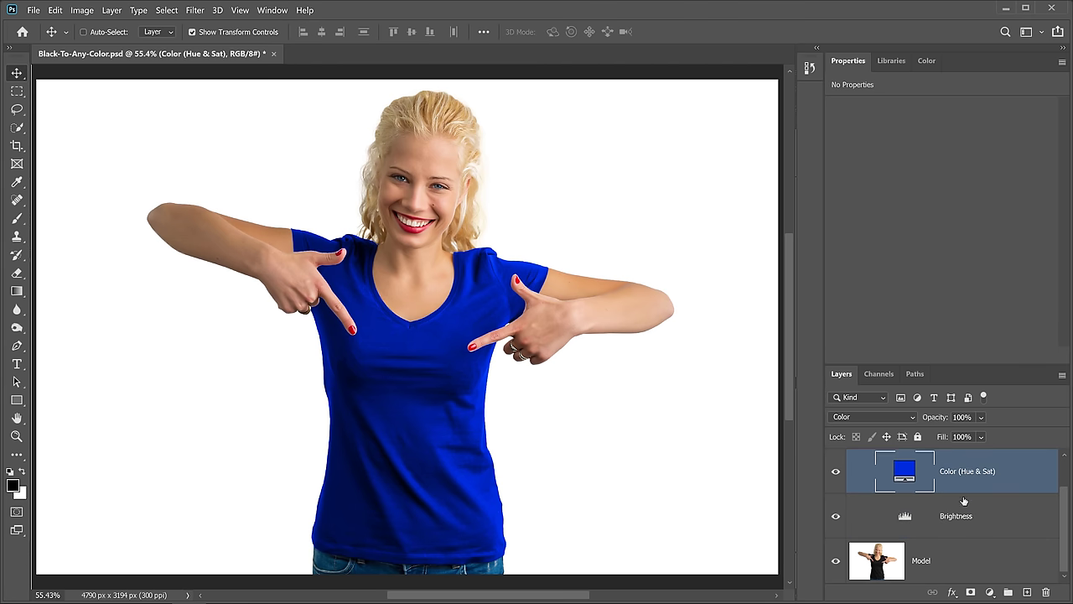
pyautogui.scroll(1, 957, 520)
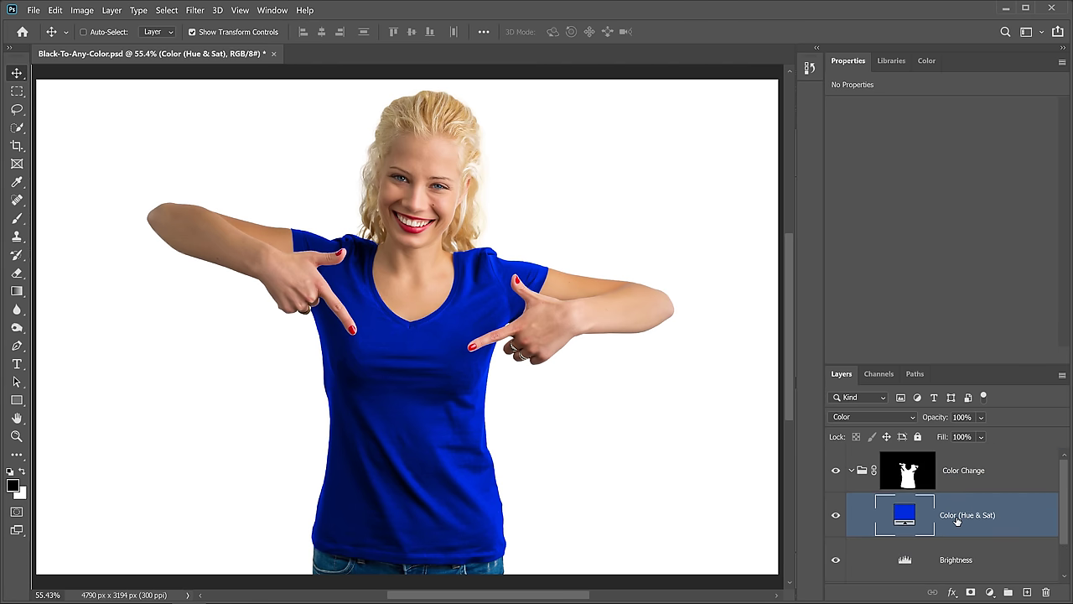
pyautogui.doubleClick(903, 514)
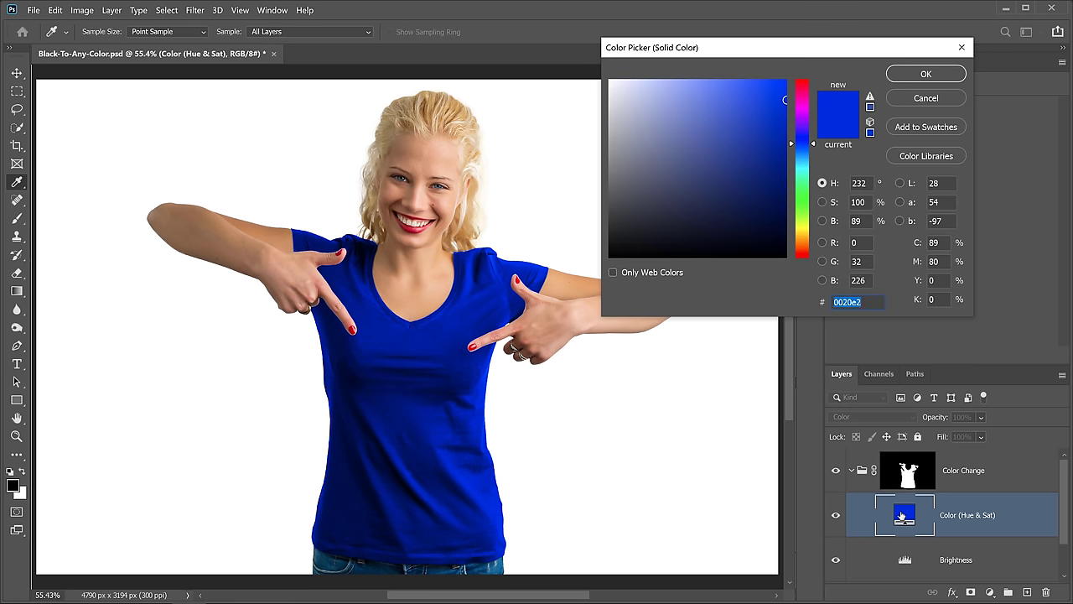
pyautogui.moveTo(801, 196)
pyautogui.mouseDown()
pyautogui.moveTo(803, 220)
pyautogui.moveTo(802, 202)
pyautogui.mouseUp()
pyautogui.click(803, 222)
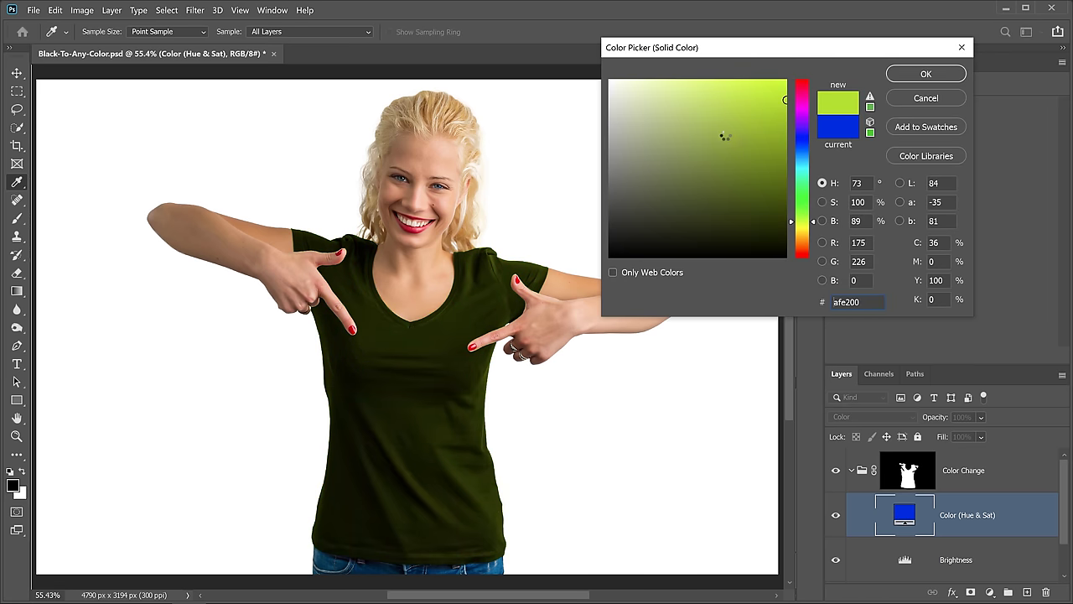
pyautogui.click(713, 85)
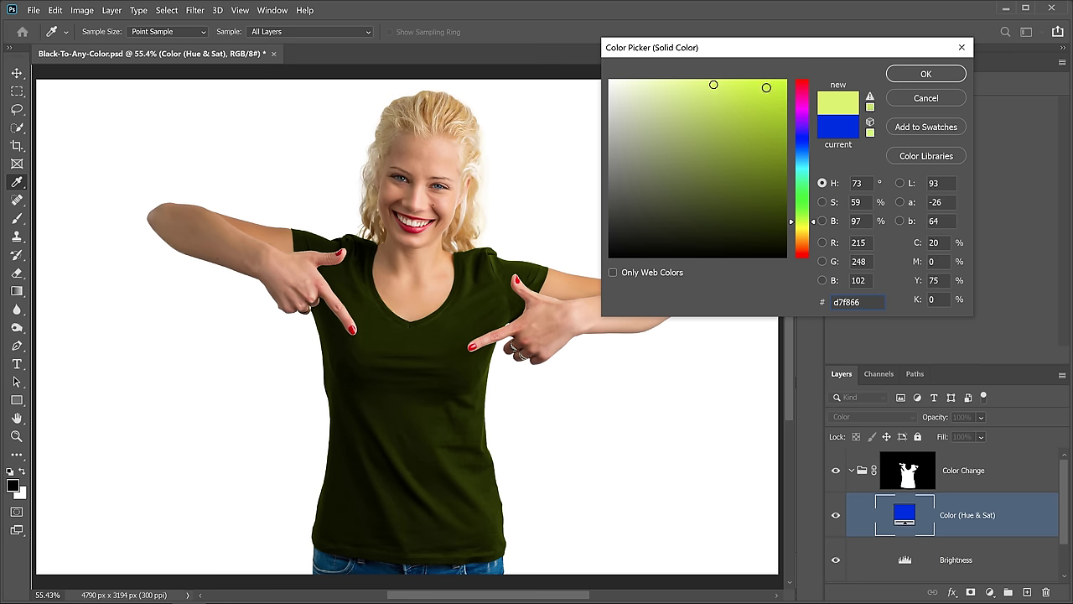
pyautogui.click(923, 73)
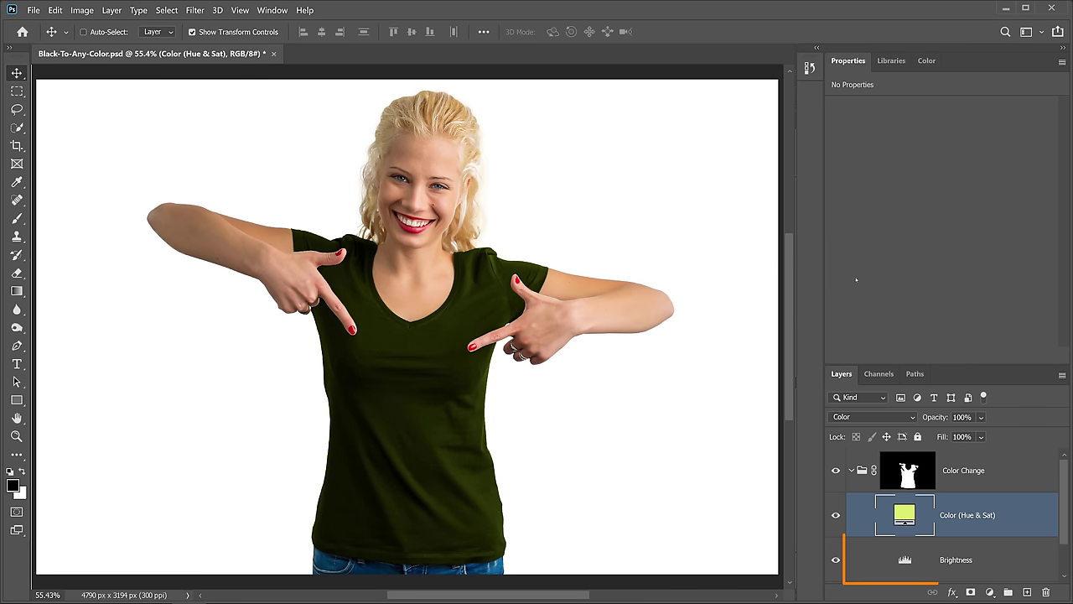
# - Set the Brightness Levels input sliders to 0, 1.42 and 93
pyautogui.click(906, 560)
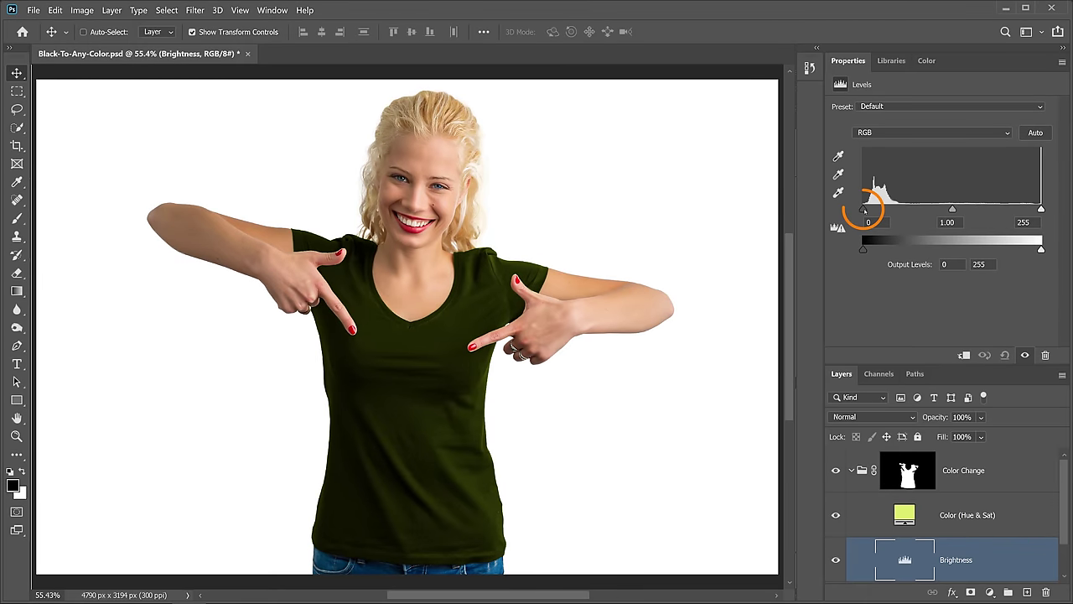
pyautogui.moveTo(865, 209)
pyautogui.mouseDown()
pyautogui.moveTo(904, 210)
pyautogui.moveTo(863, 210)
pyautogui.mouseUp()
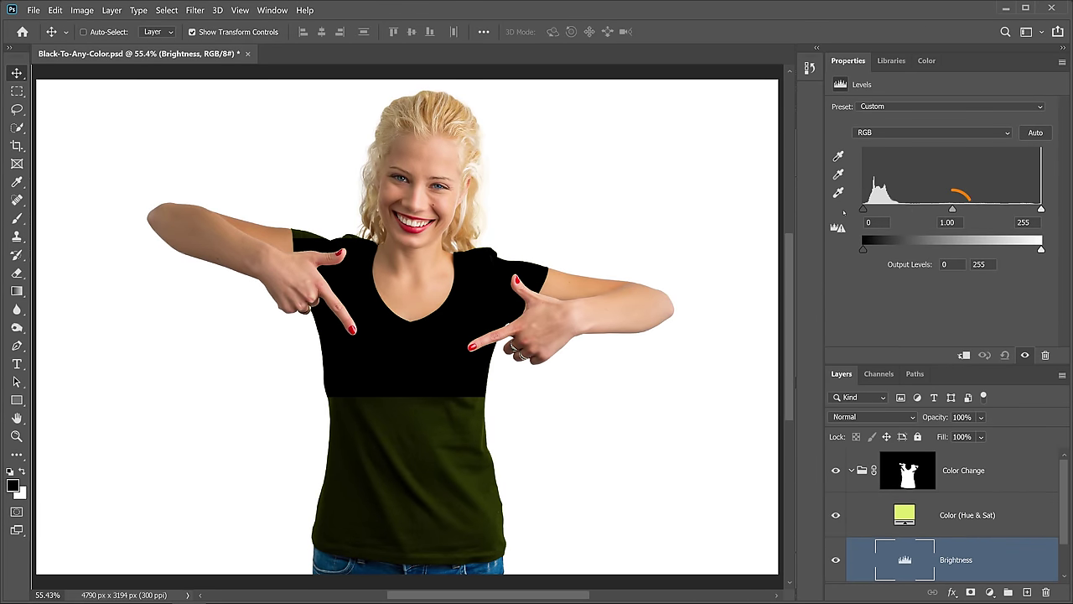
pyautogui.moveTo(955, 208); pyautogui.dragTo(897, 208)
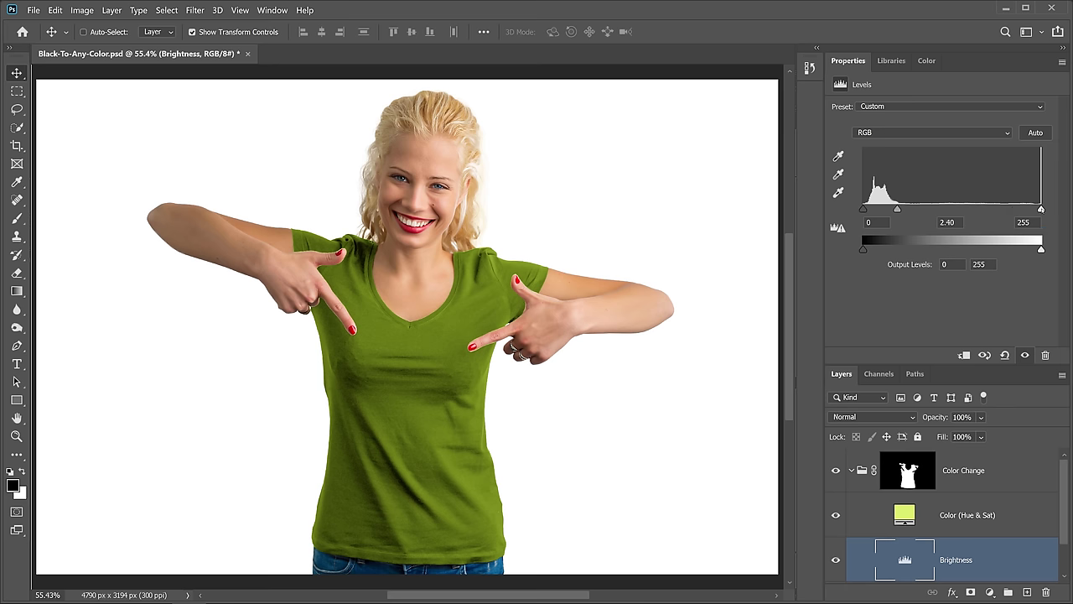
pyautogui.moveTo(1041, 208); pyautogui.dragTo(887, 210)
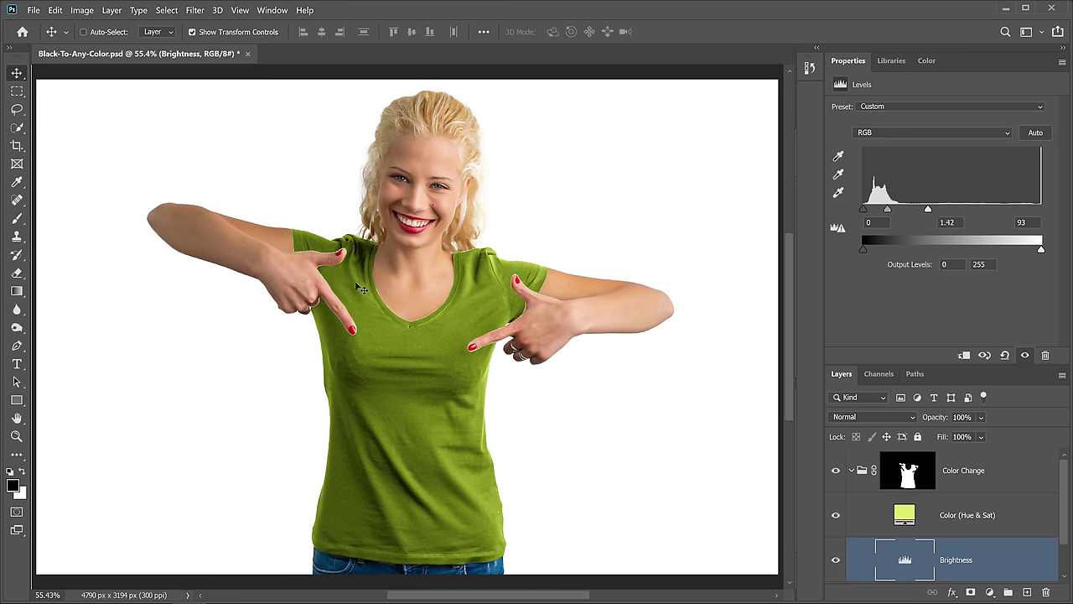
# - Try the Brightness Levels output black and white sliders, settling on output black 43 for a lighter lime shirt
pyautogui.click(864, 249)
pyautogui.moveTo(868, 251); pyautogui.dragTo(878, 250)
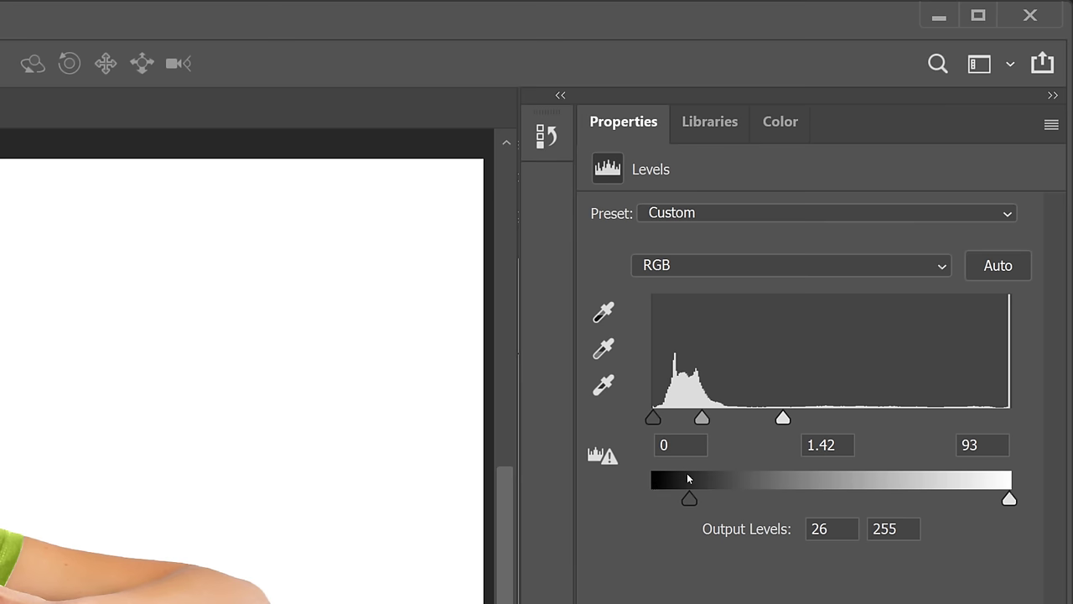
pyautogui.moveTo(688, 498); pyautogui.dragTo(653, 498)
pyautogui.click(1009, 498)
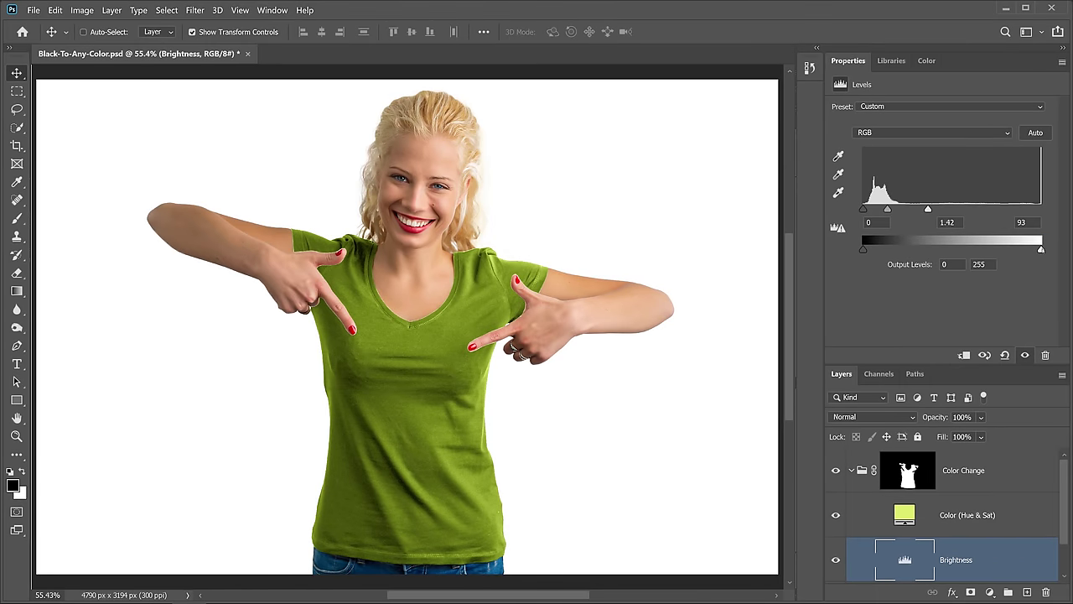
pyautogui.moveTo(958, 257); pyautogui.dragTo(950, 253)
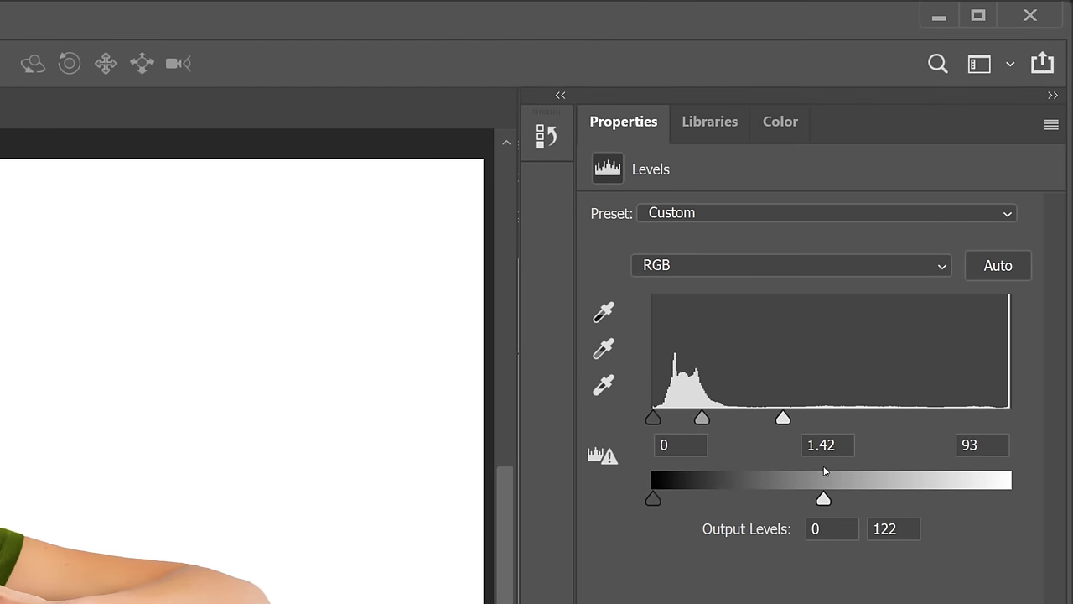
pyautogui.moveTo(824, 498); pyautogui.dragTo(827, 499)
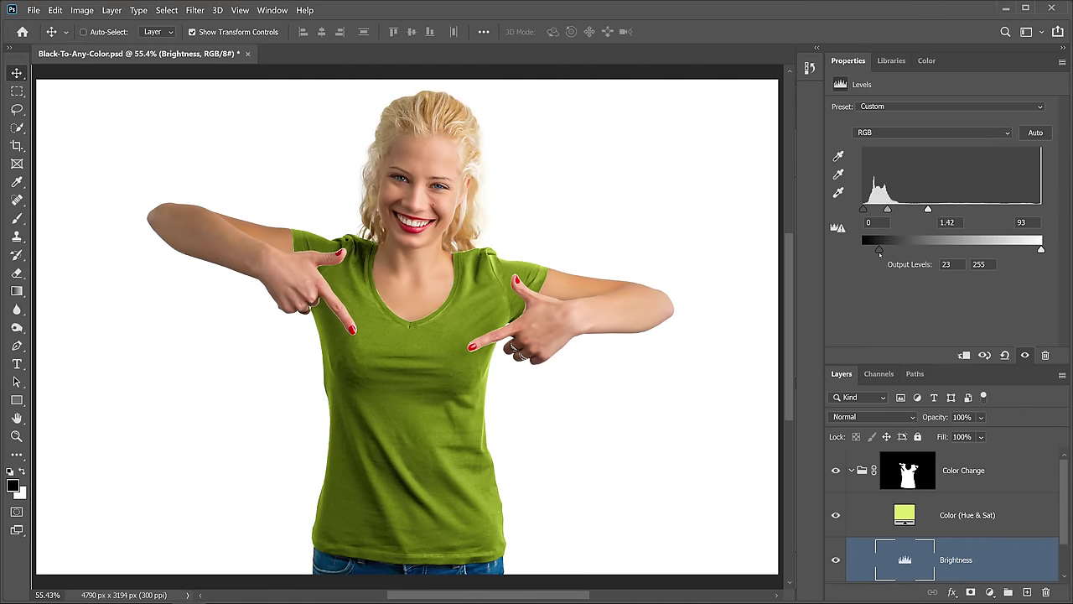
pyautogui.moveTo(878, 250); pyautogui.dragTo(893, 252)
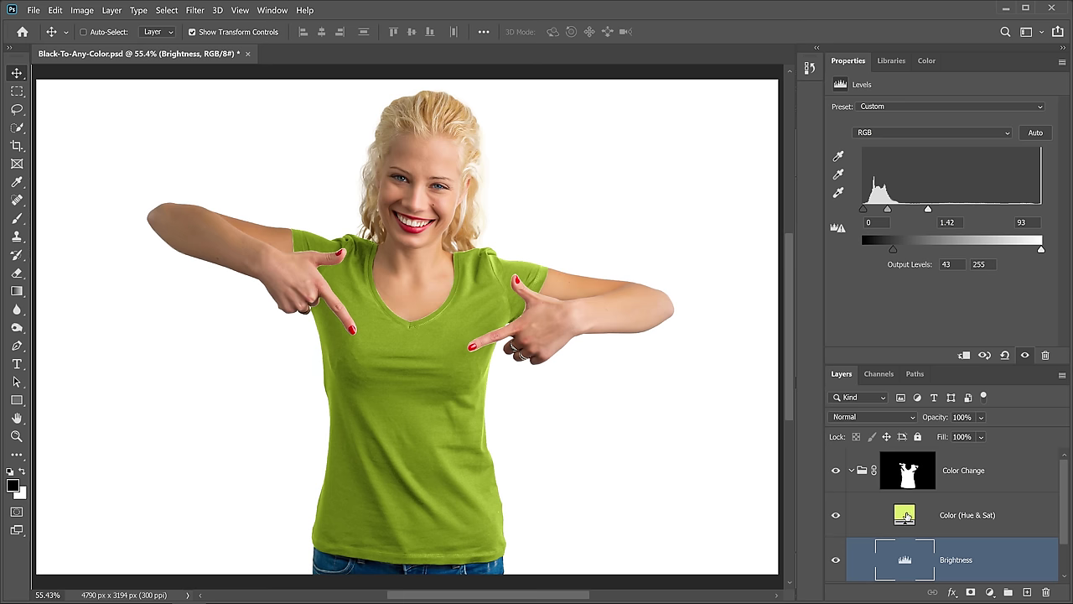
# - Change the Color (Hue & Sat) fill to blue 1820c6
pyautogui.doubleClick(905, 515)
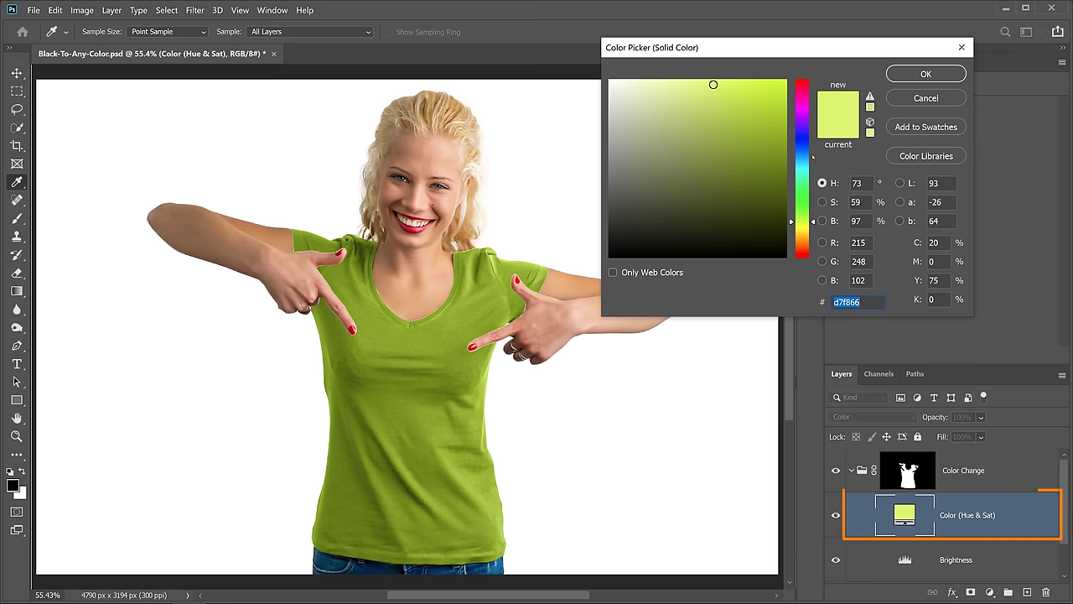
pyautogui.write('666df8')
pyautogui.click(765, 120)
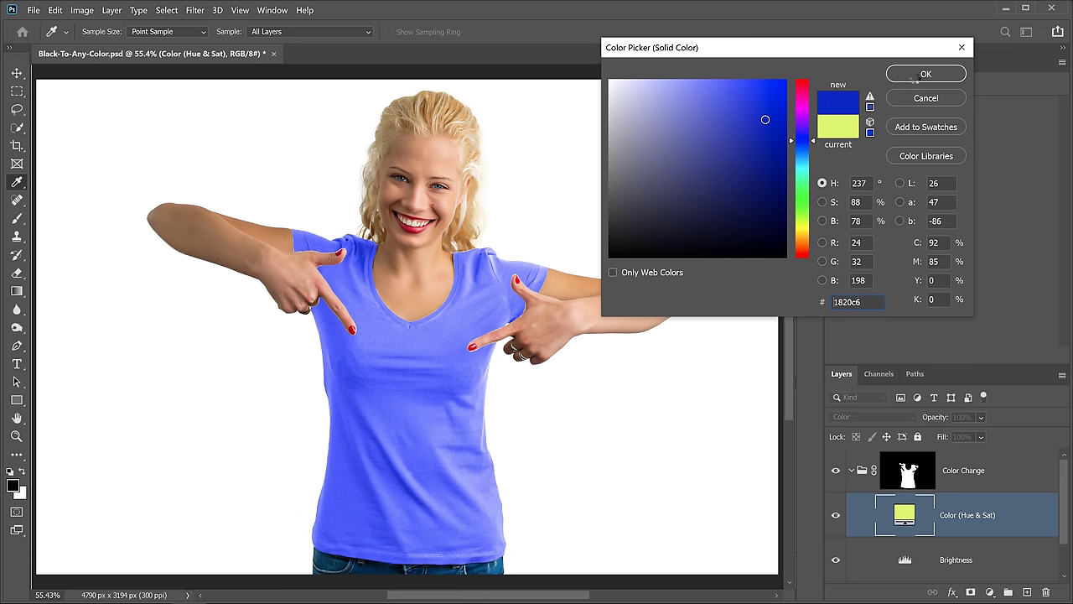
pyautogui.click(935, 75)
# - Set Brightness Levels to 0 / 1.55 / 190 with output black back at 0 for vivid blue
pyautogui.click(904, 565)
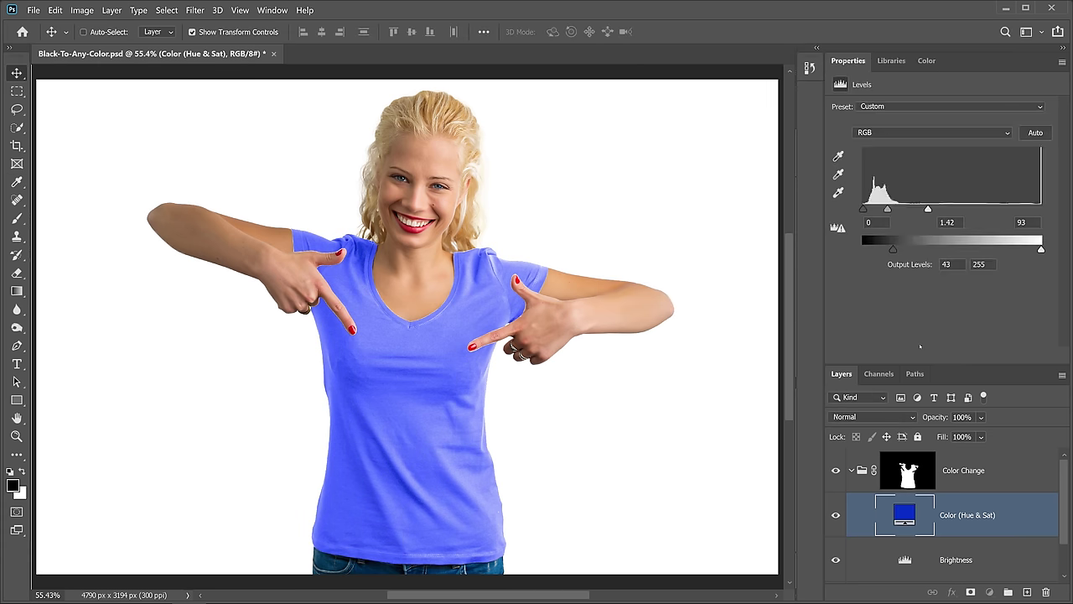
pyautogui.moveTo(927, 209); pyautogui.dragTo(995, 208)
pyautogui.moveTo(892, 249); pyautogui.dragTo(833, 249)
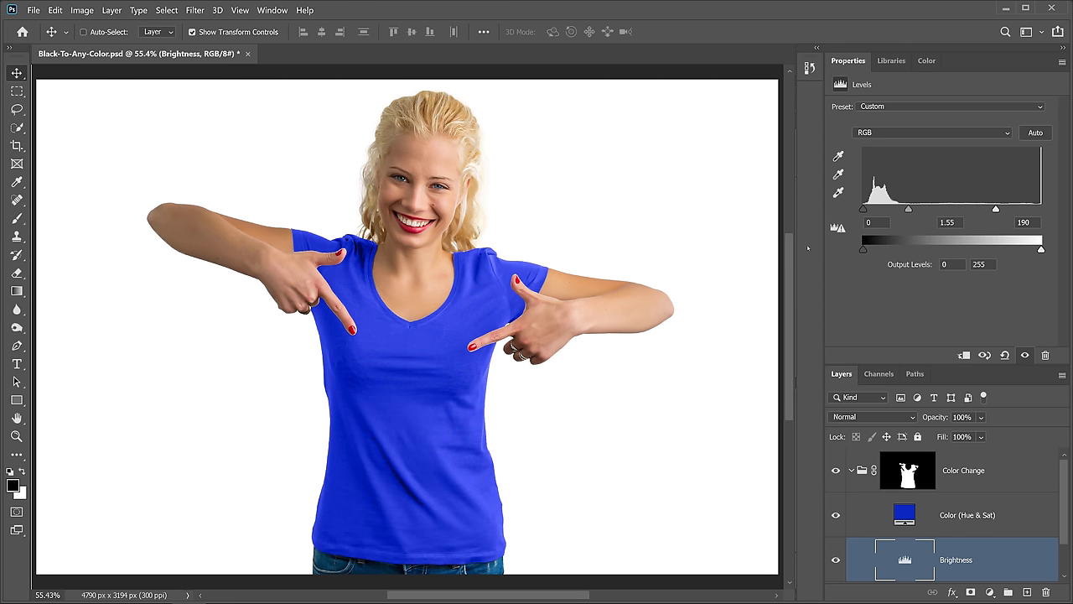
# - Change the Color (Hue & Sat) fill to pure white ffffff, leaving the shirt charcoal grey
pyautogui.doubleClick(905, 516)
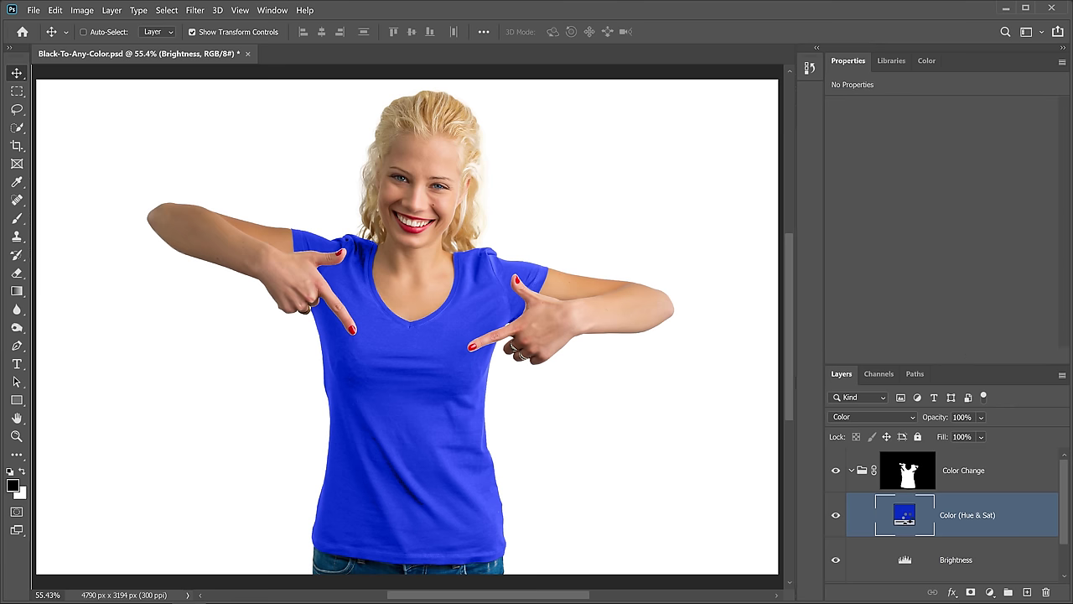
pyautogui.moveTo(619, 87)
pyautogui.mouseDown()
pyautogui.moveTo(600, 74)
pyautogui.moveTo(585, 134)
pyautogui.moveTo(577, 281)
pyautogui.mouseUp()
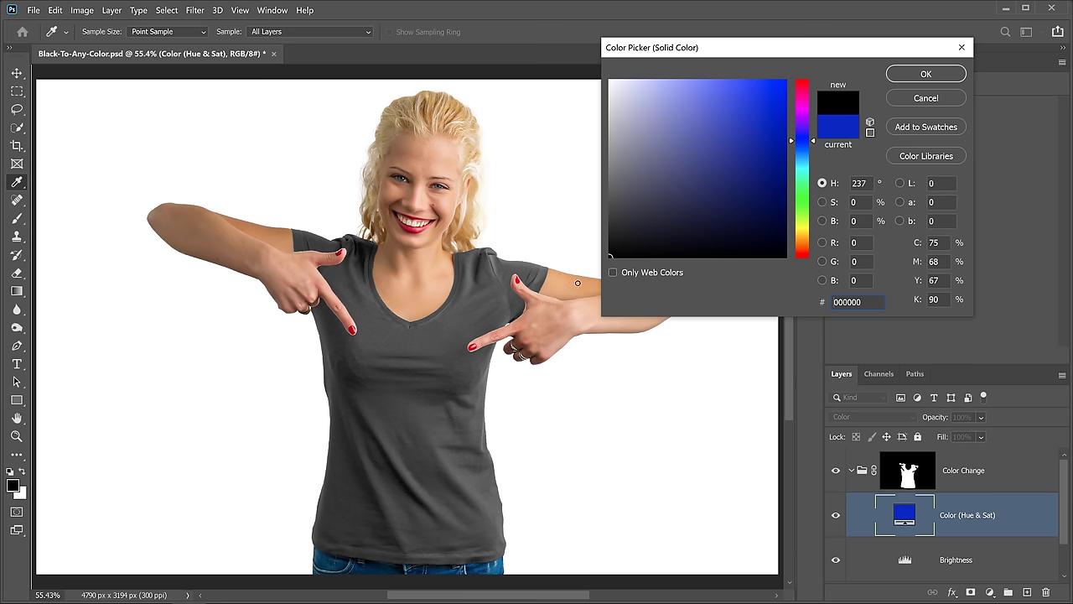
pyautogui.moveTo(556, 73); pyautogui.dragTo(558, 60)
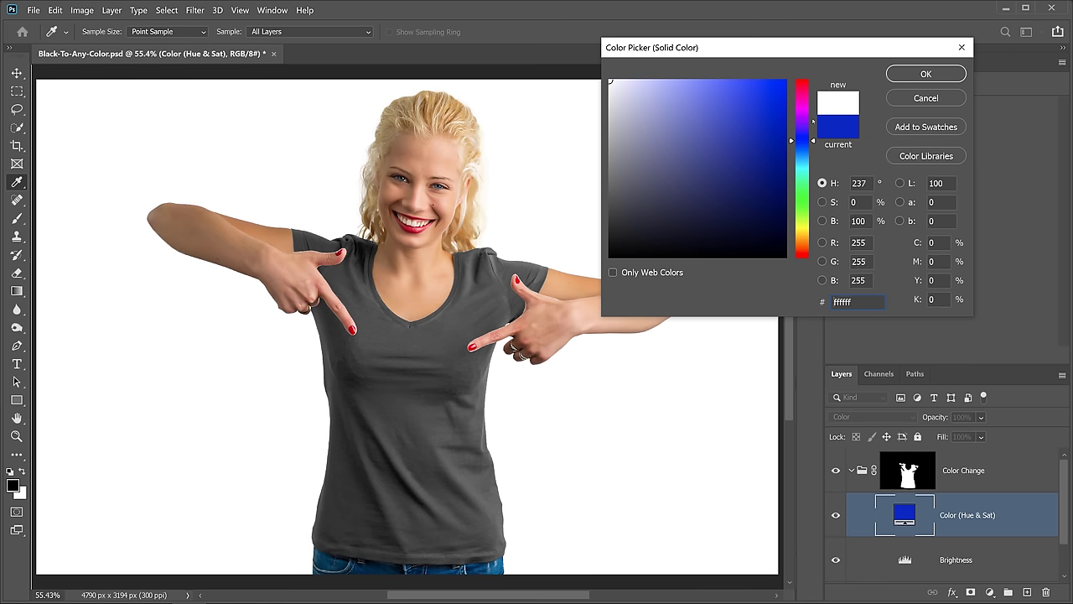
pyautogui.click(925, 77)
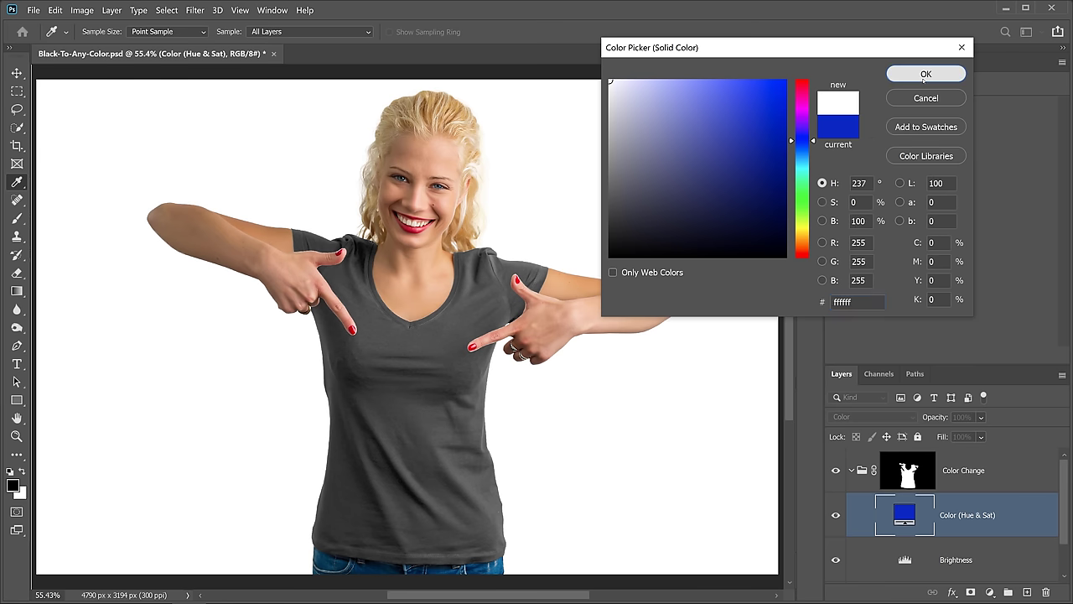
pyautogui.press('v')
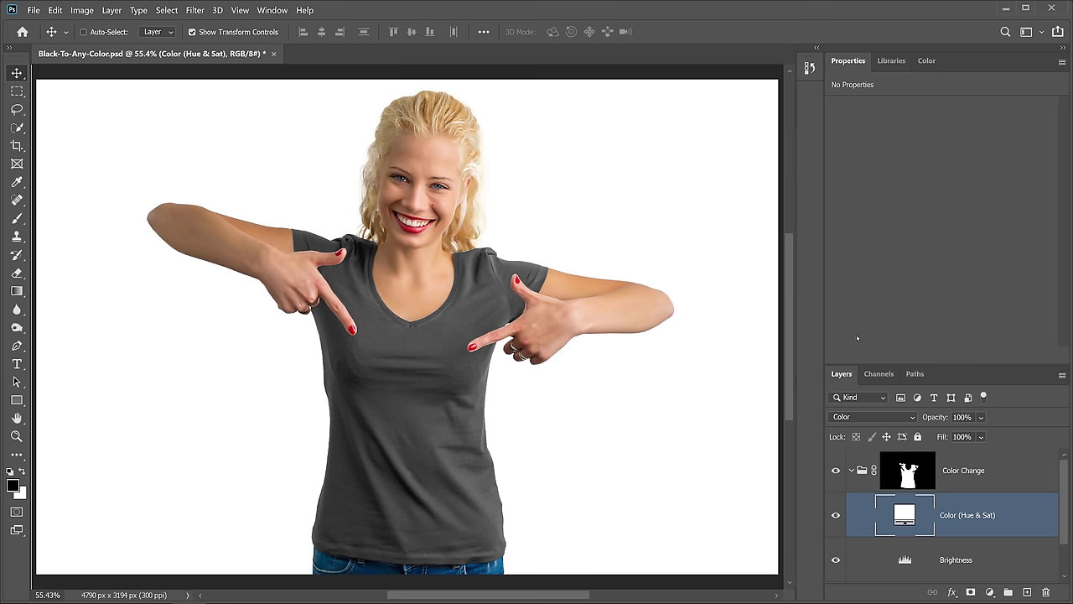
# - Set Brightness Levels input to 0 / 2.91 / 77 and output black to 50 for a near-white shirt
pyautogui.click(906, 563)
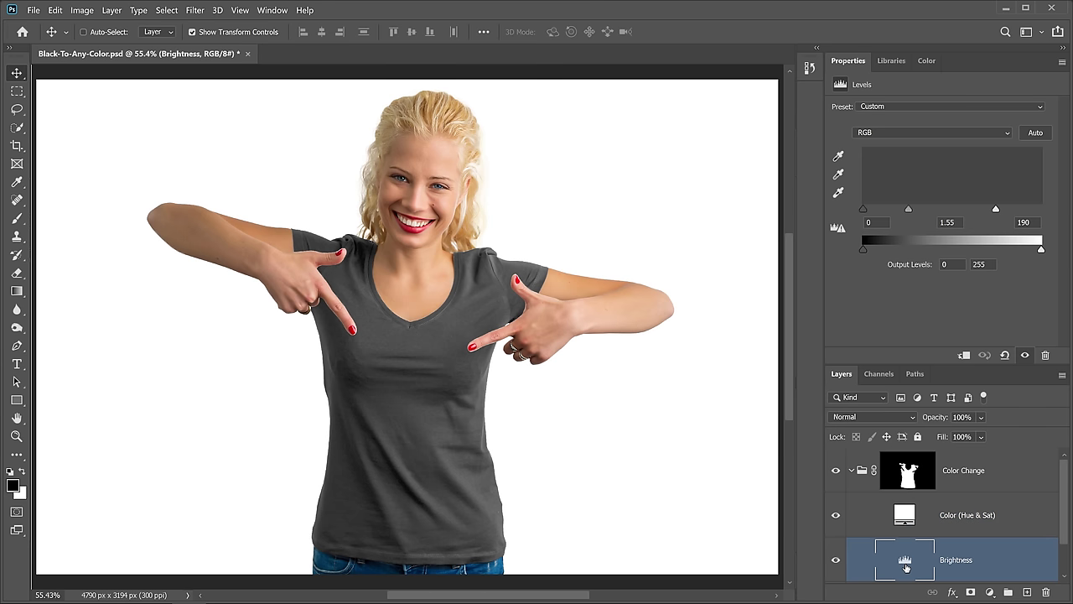
pyautogui.moveTo(908, 209); pyautogui.dragTo(884, 208)
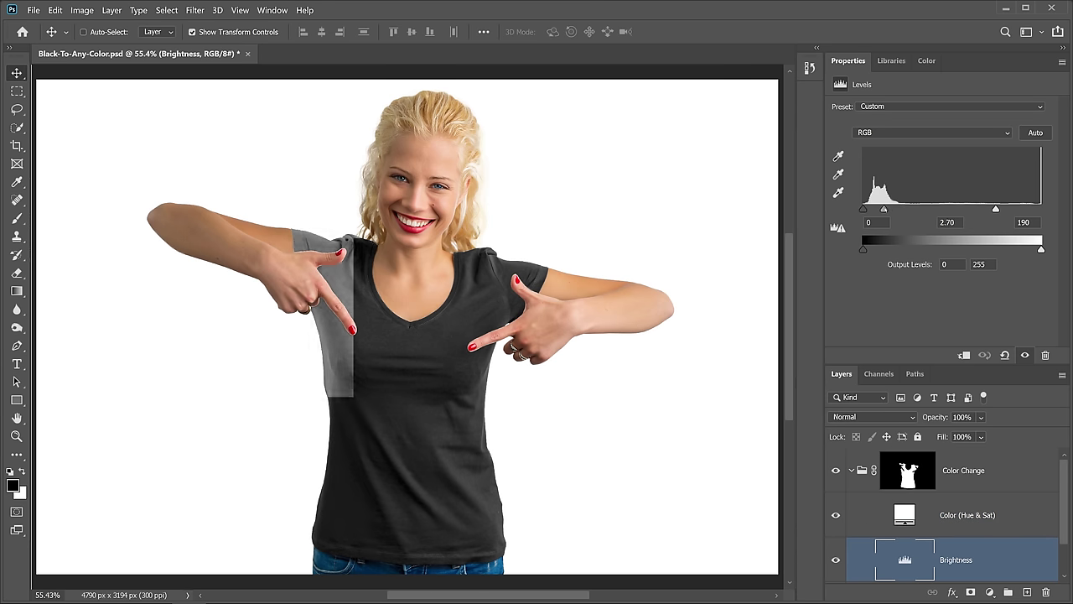
pyautogui.moveTo(863, 249); pyautogui.dragTo(899, 249)
pyautogui.moveTo(885, 209); pyautogui.dragTo(895, 208)
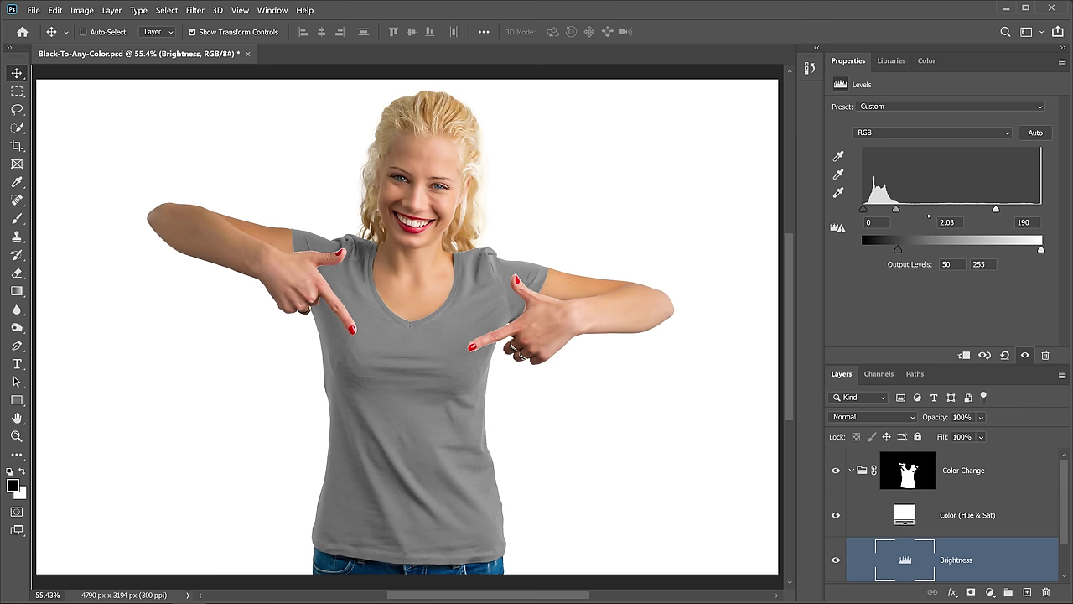
pyautogui.moveTo(976, 210); pyautogui.dragTo(845, 210)
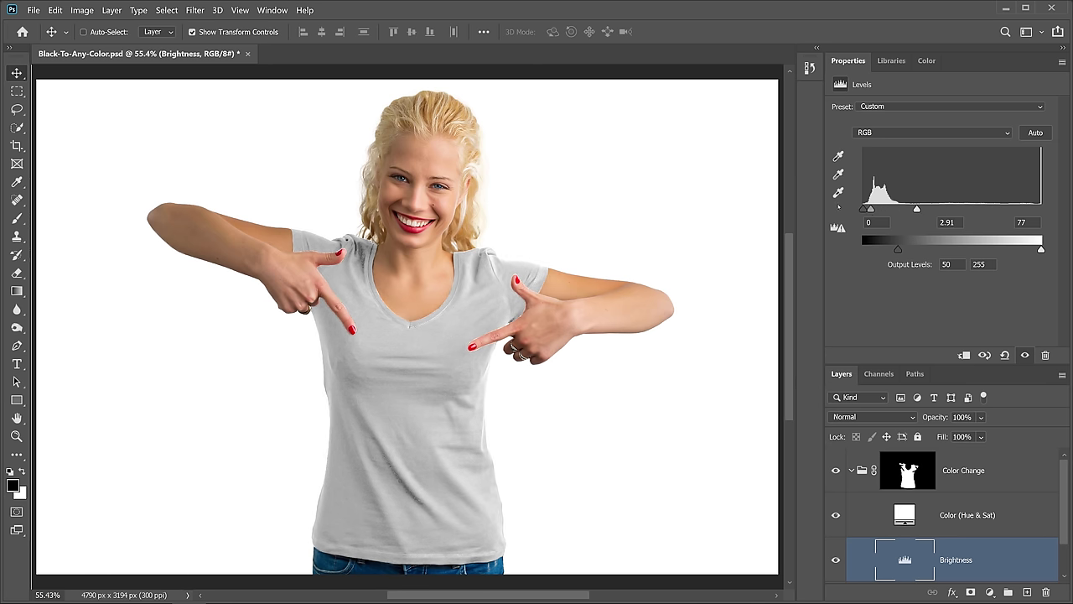